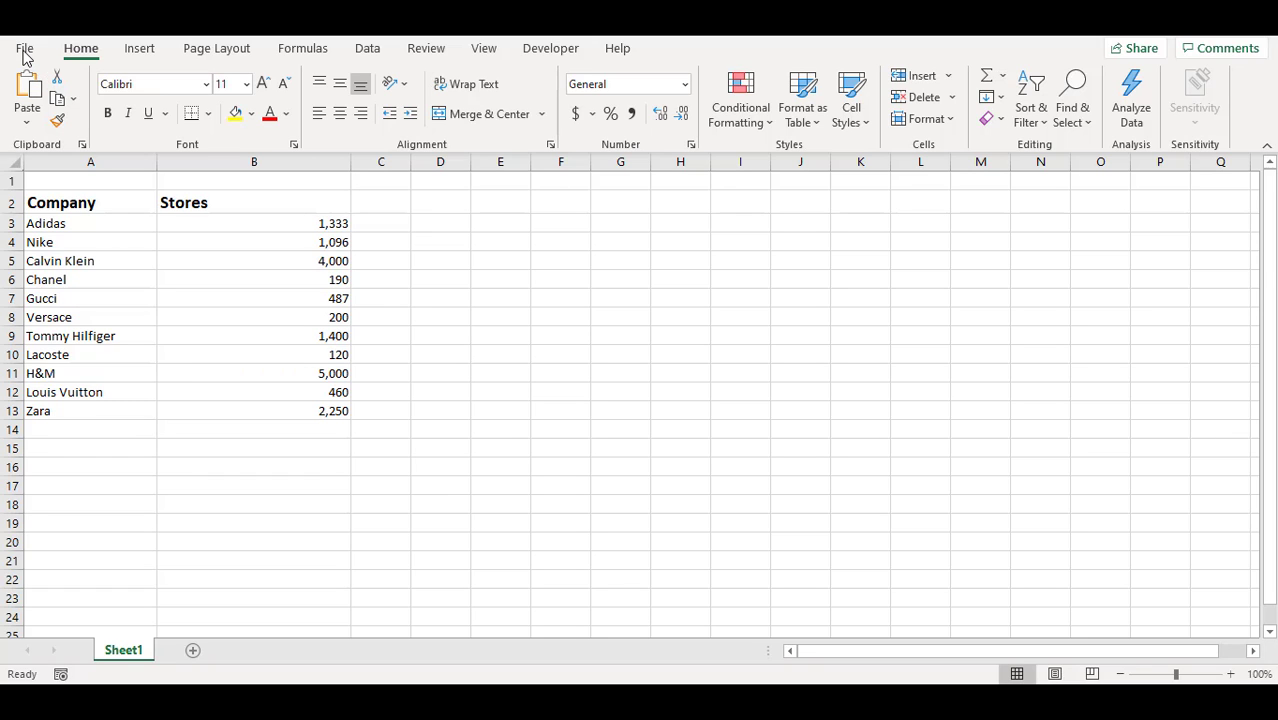
click(25, 54)
click(25, 50)
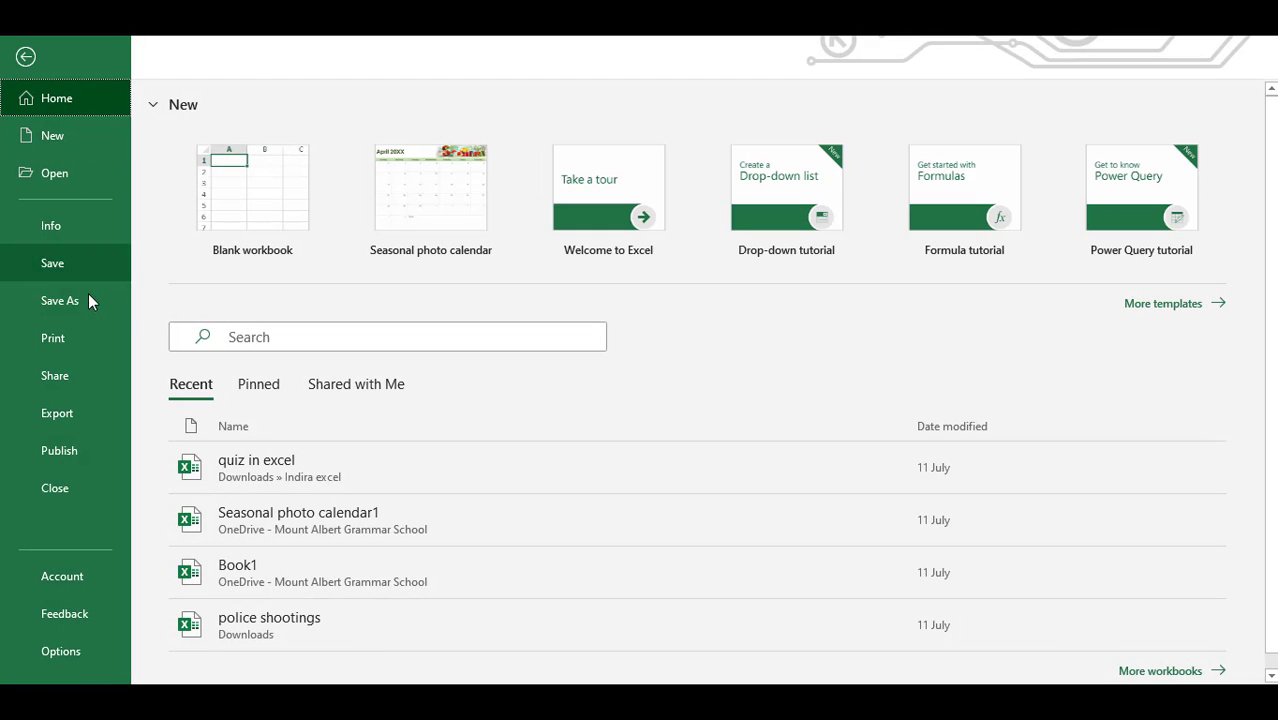
click(26, 57)
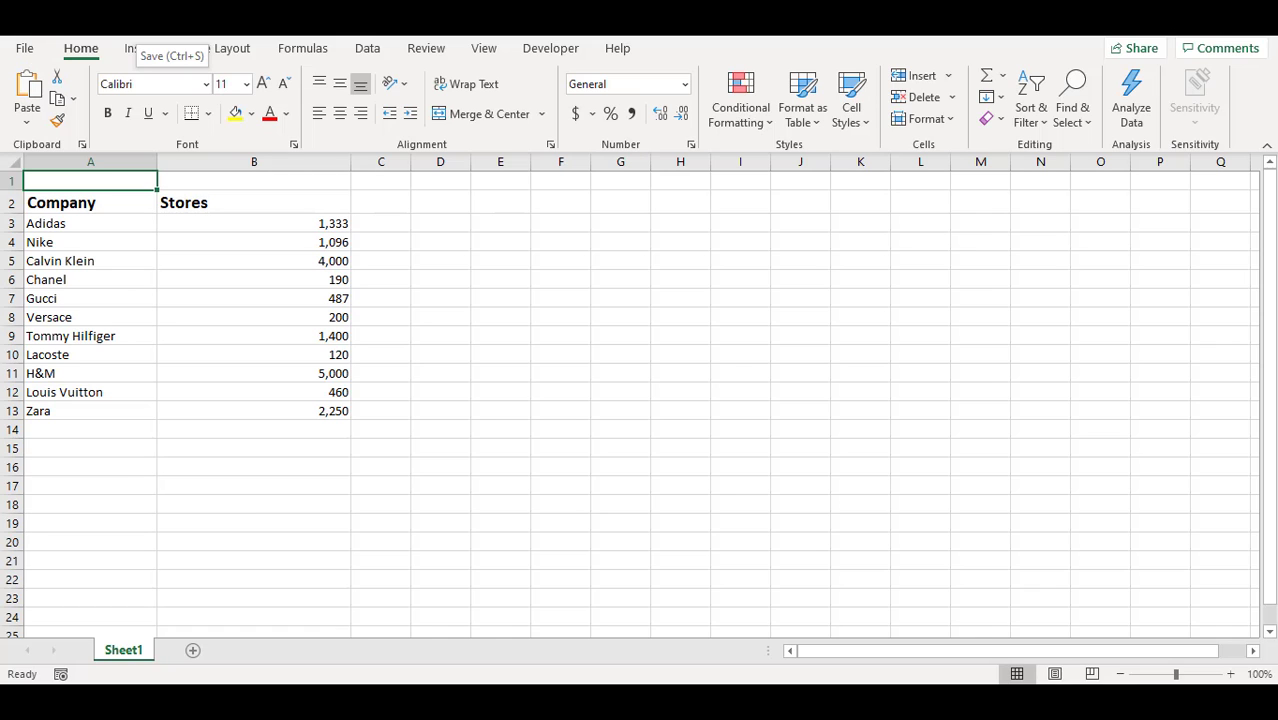
click(128, 35)
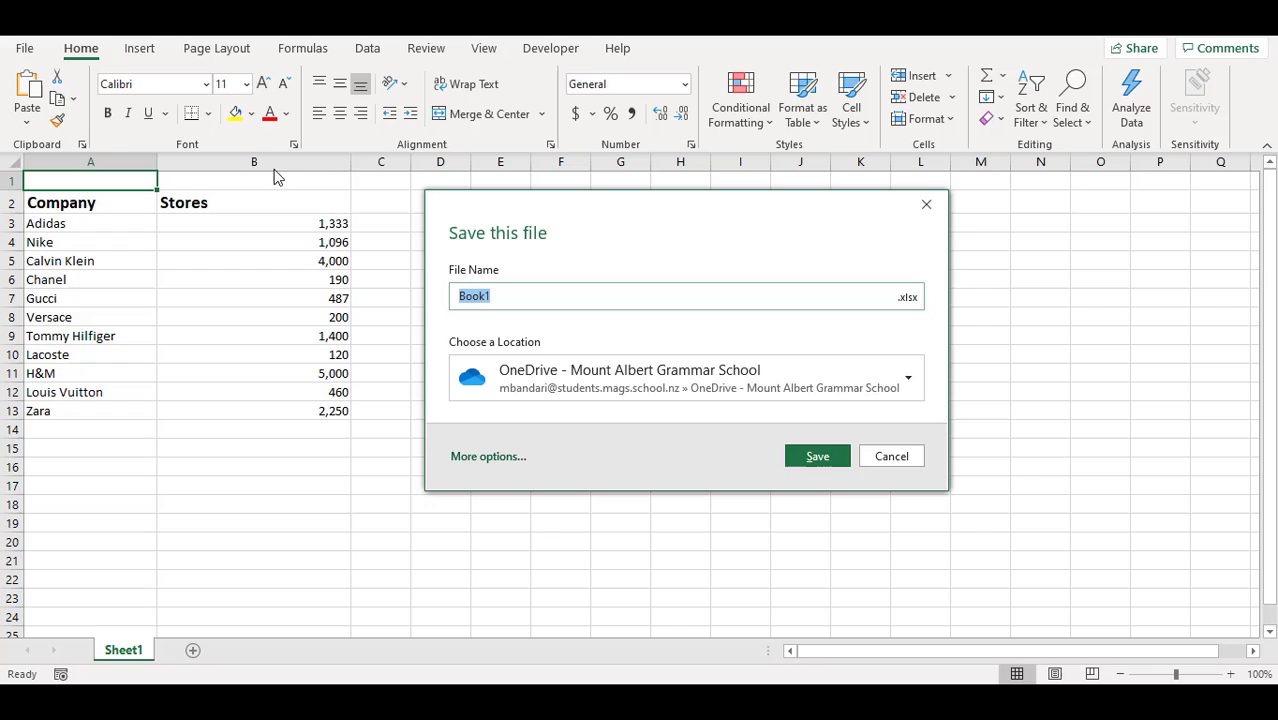
click(926, 204)
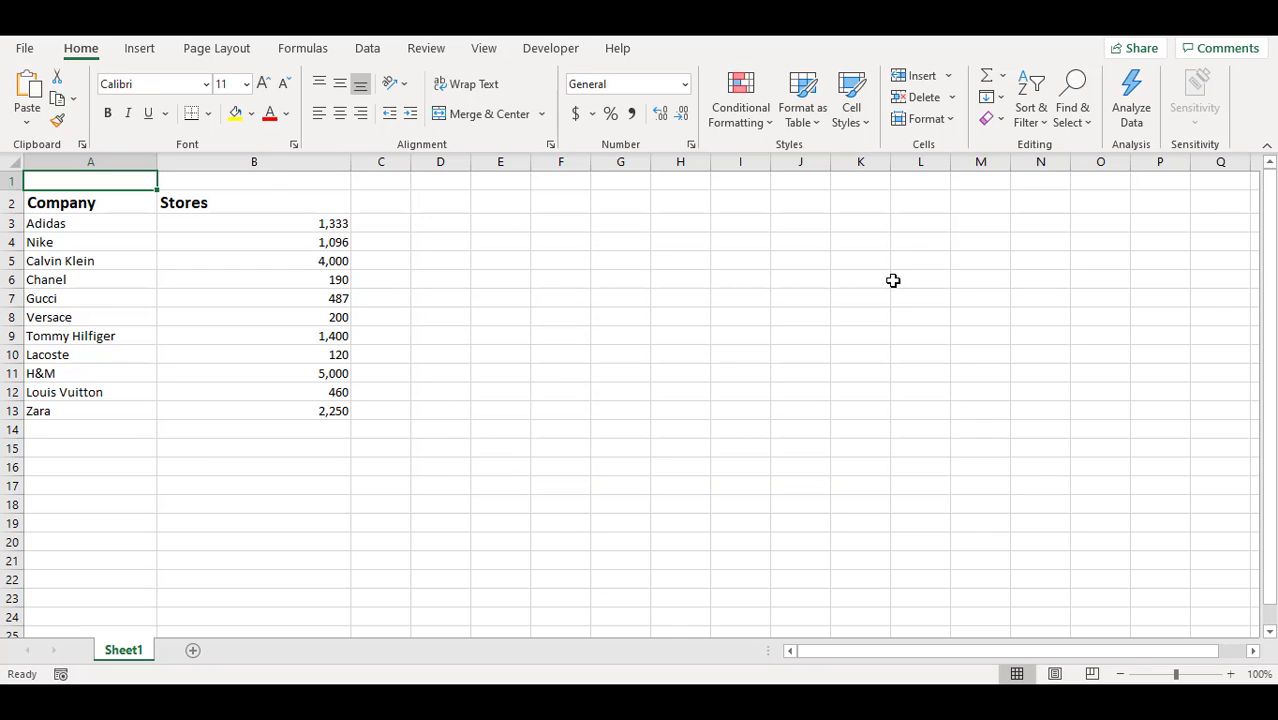
Step: Save the workbook to the OneDrive location under the file name "company stores"
key(ctrl+s)
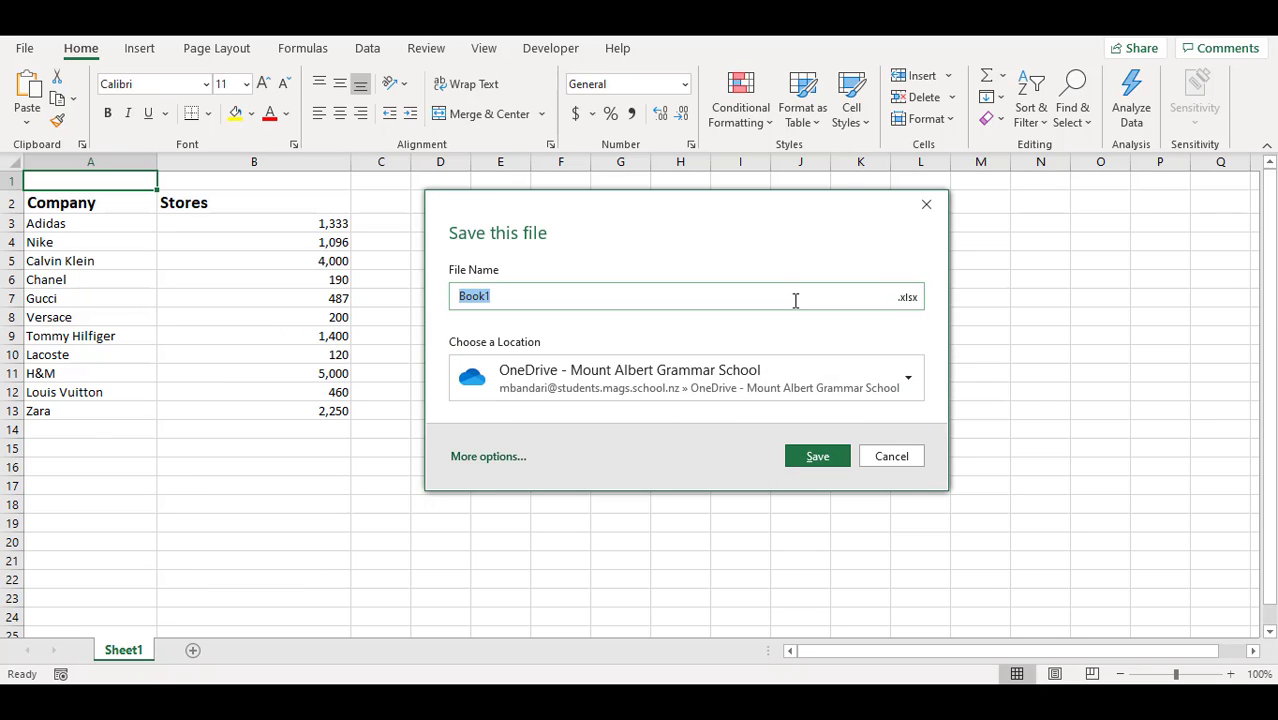
key(BackSpace)
text(c)
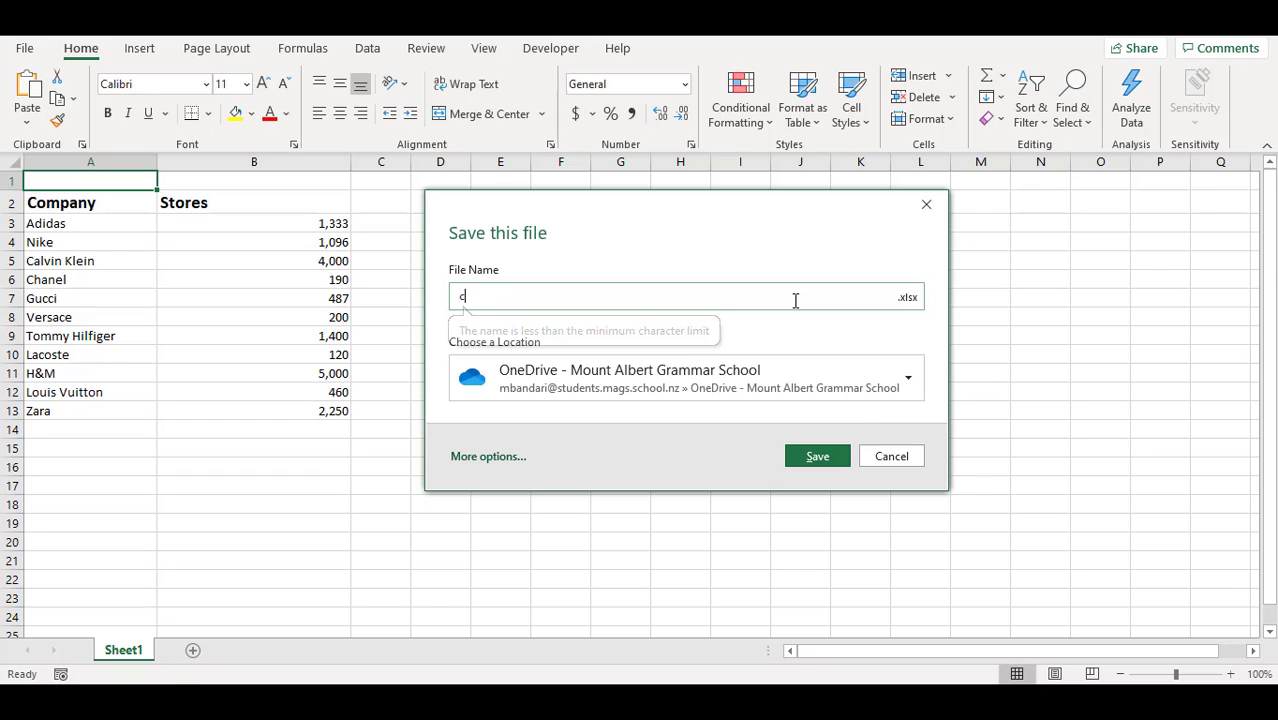
text(ompany)
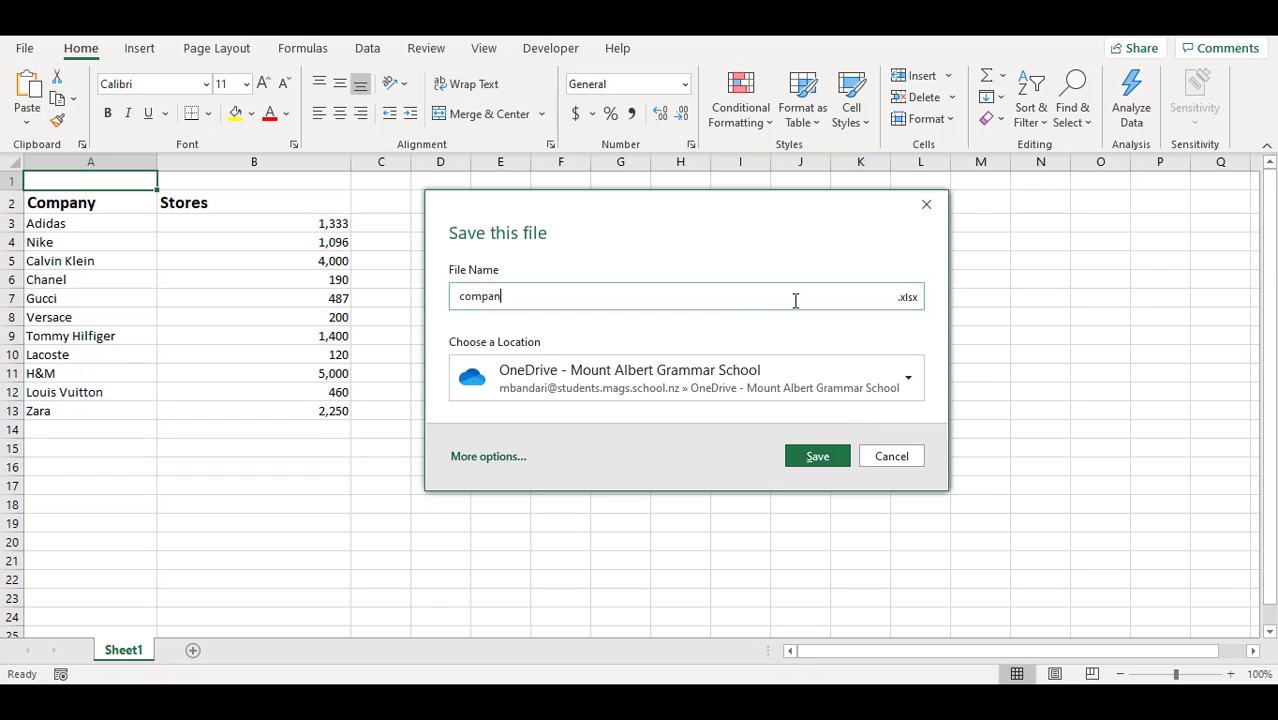
text( stores)
click(807, 458)
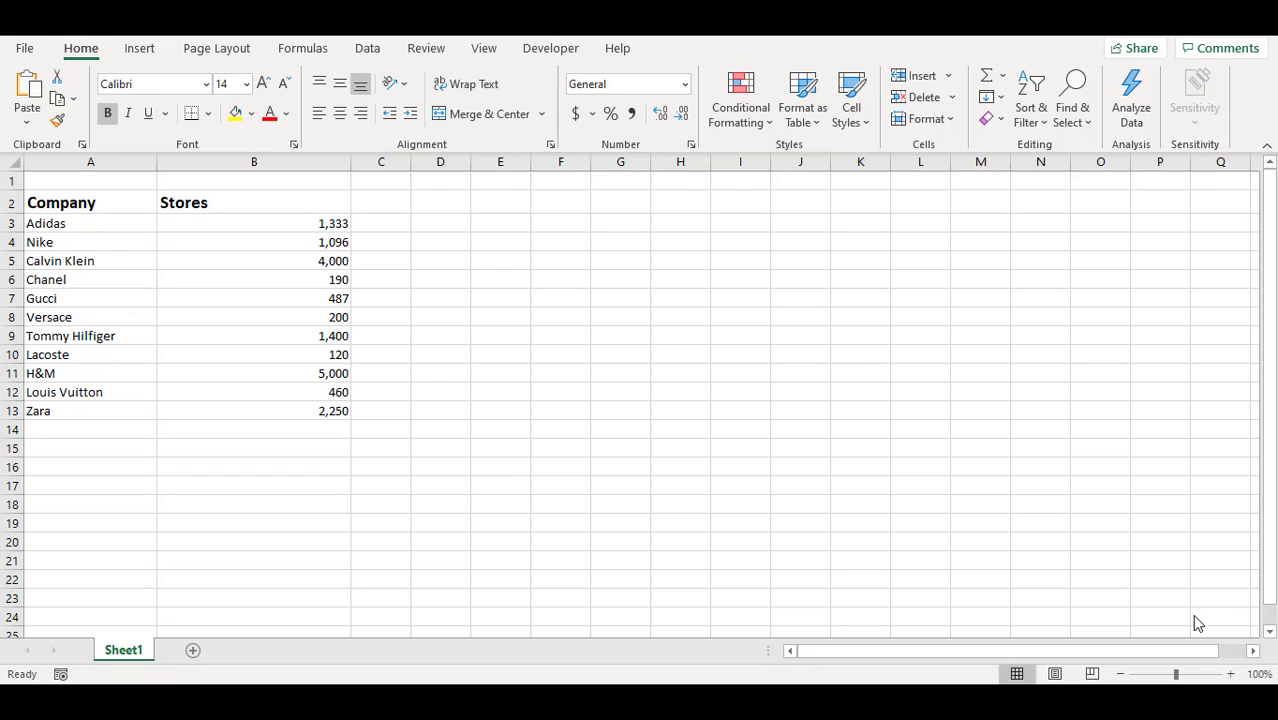
Step: Toggle filters on and off for the Company and Stores headers in row 2, viewing each column's filter list in between
click(106, 202)
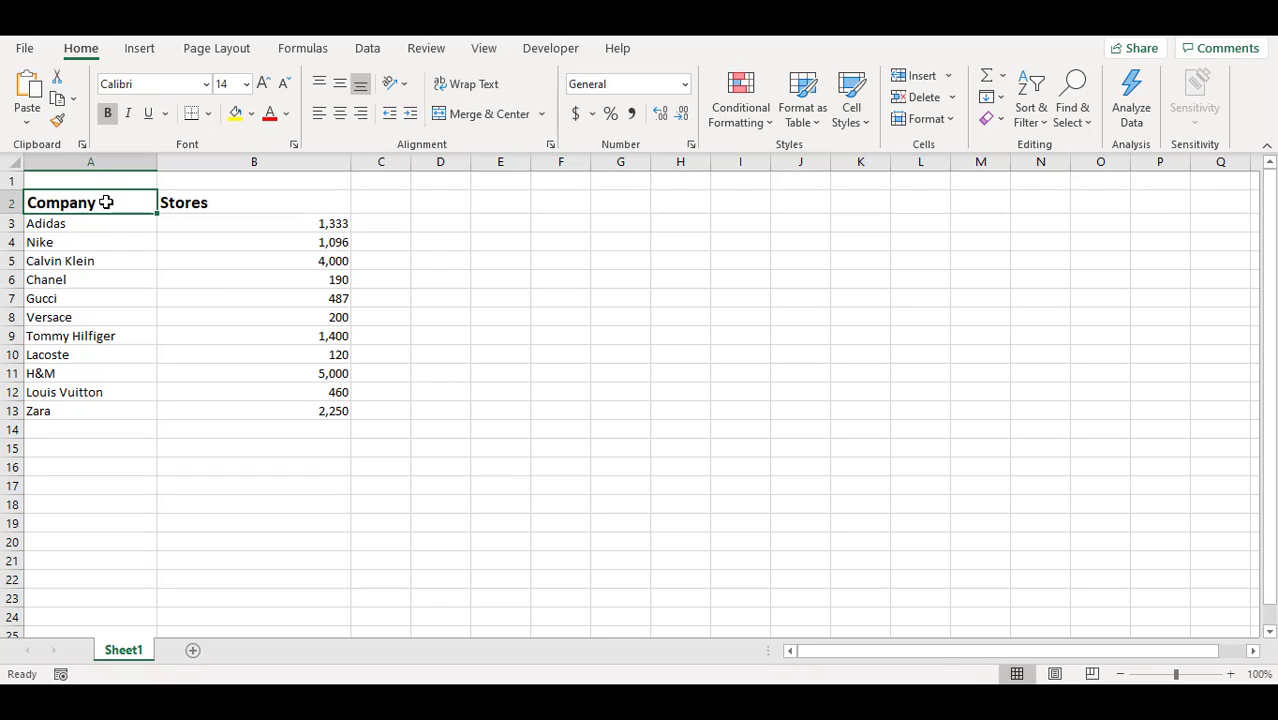
drag(106, 202, 197, 202)
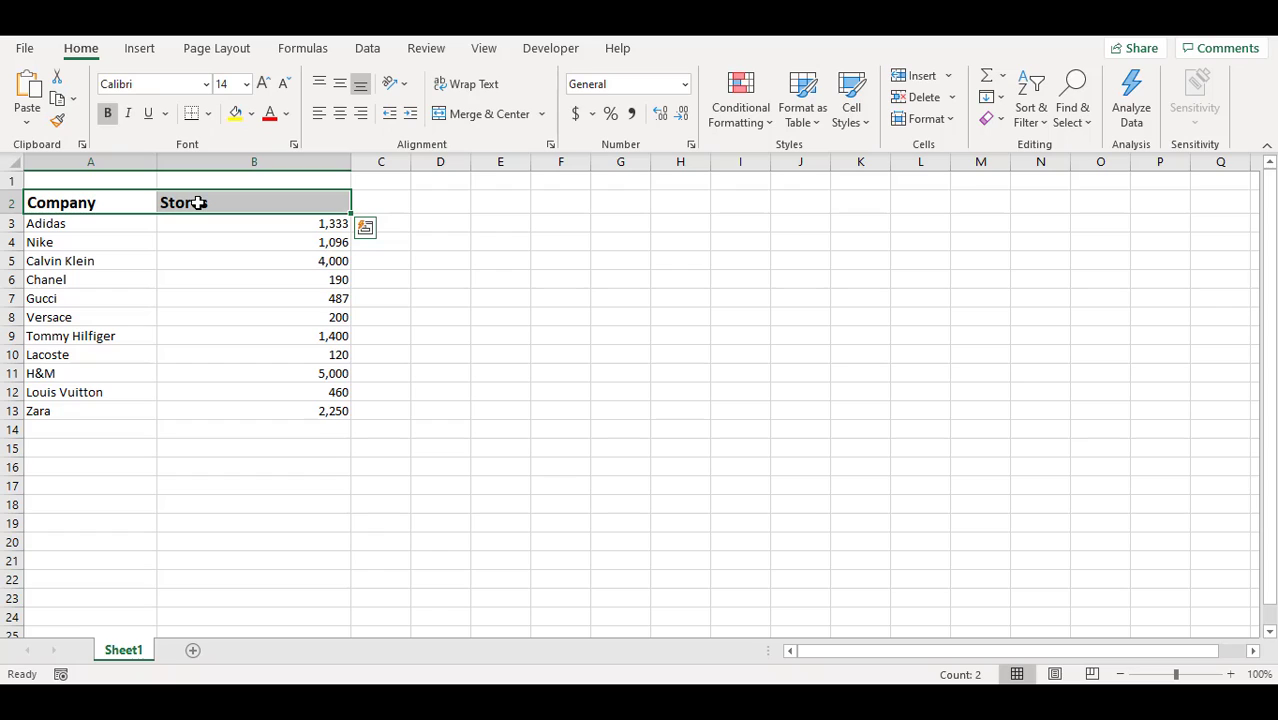
key(ctrl+shift+l)
click(147, 204)
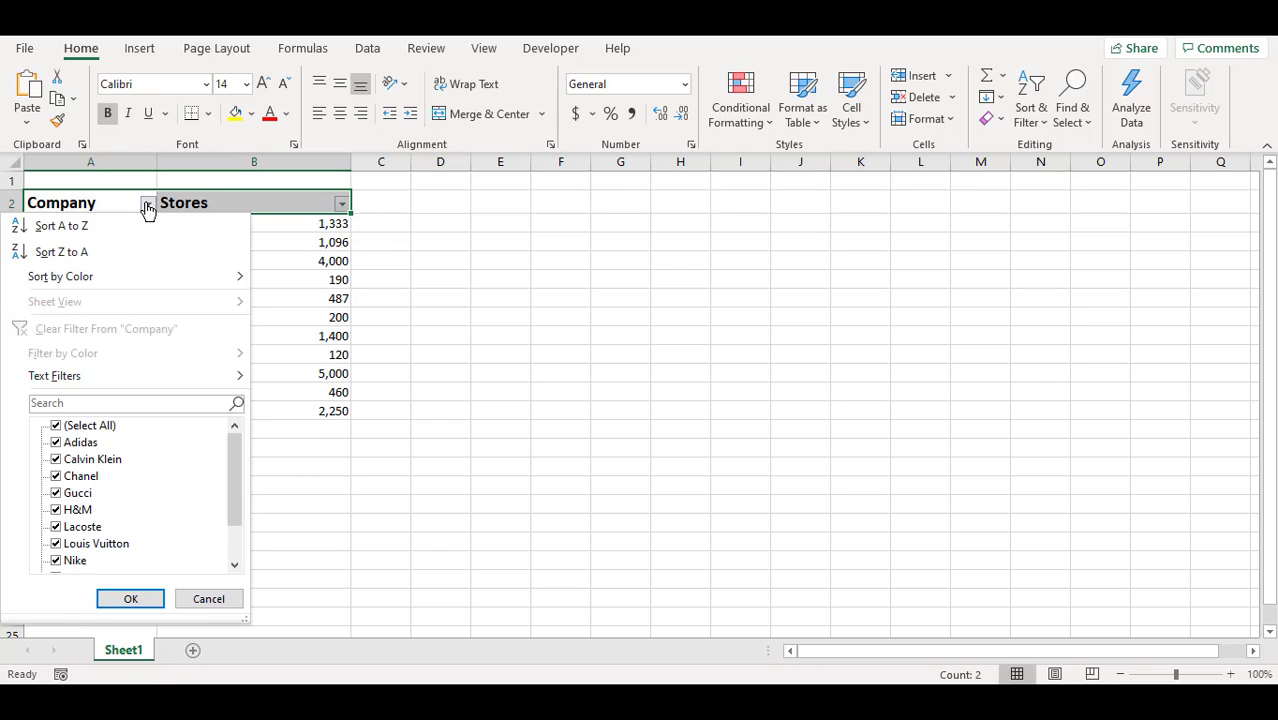
click(147, 205)
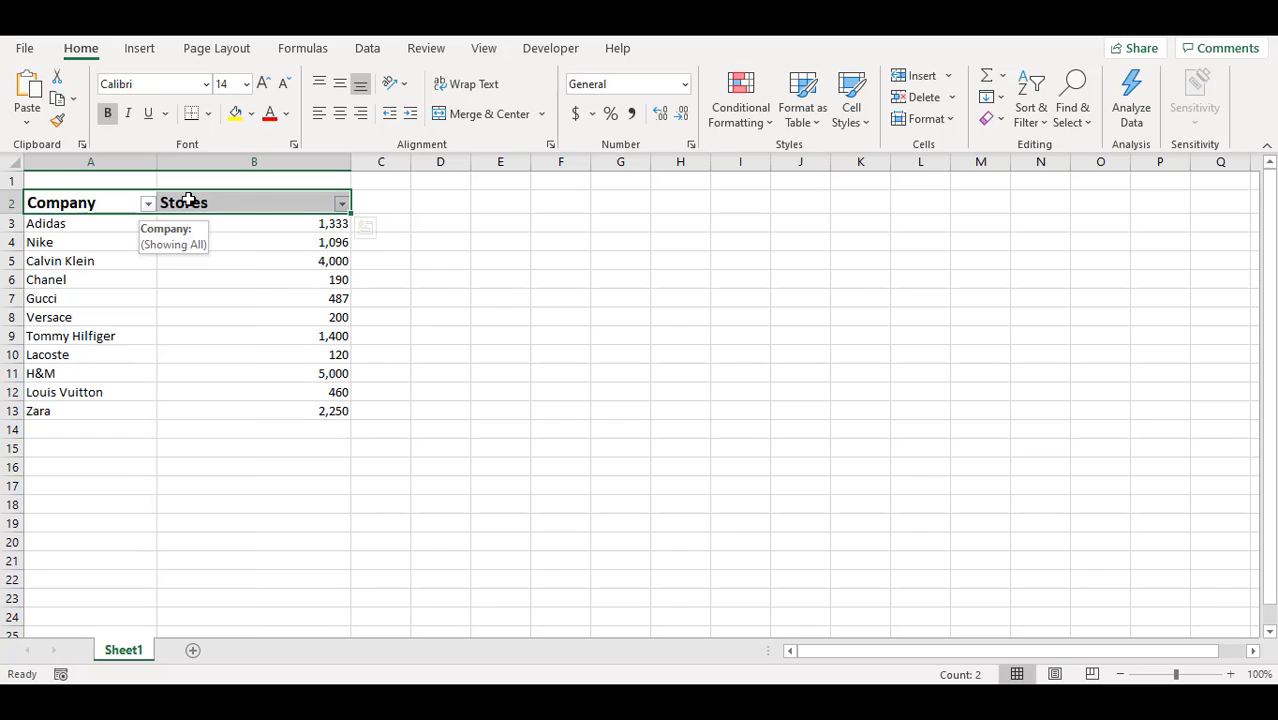
click(341, 205)
click(341, 205)
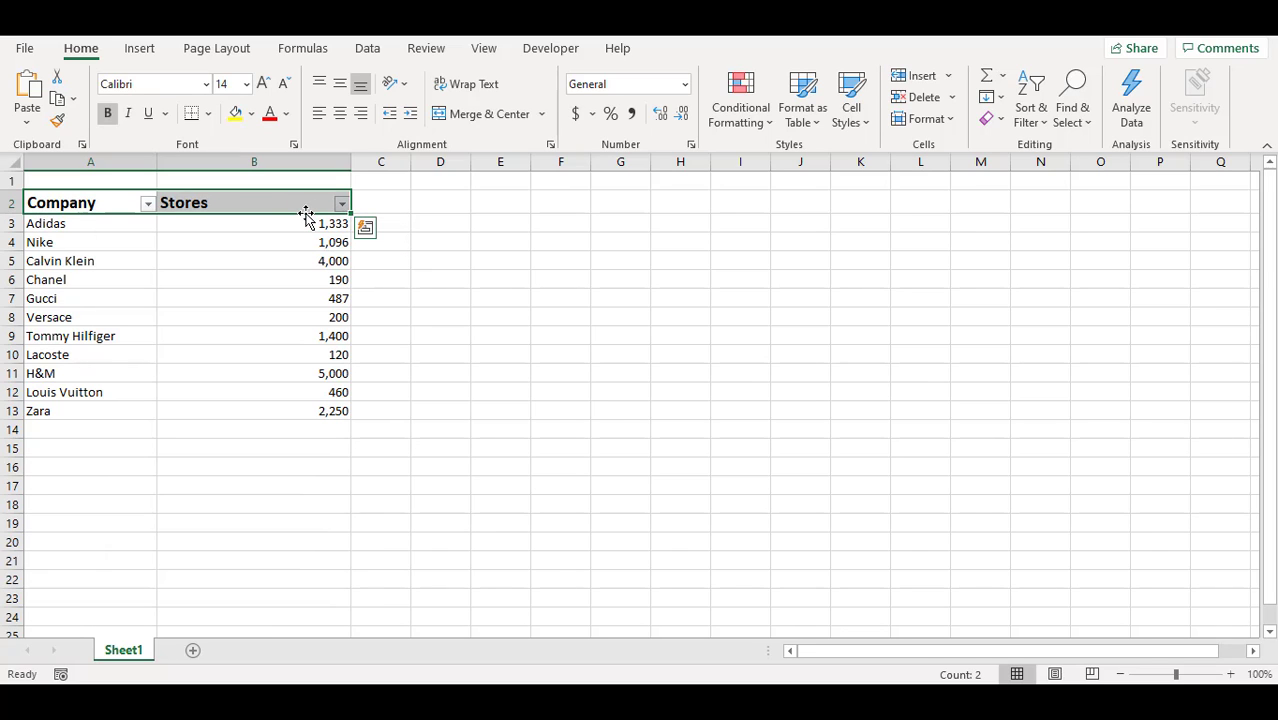
key(ctrl+shift+l)
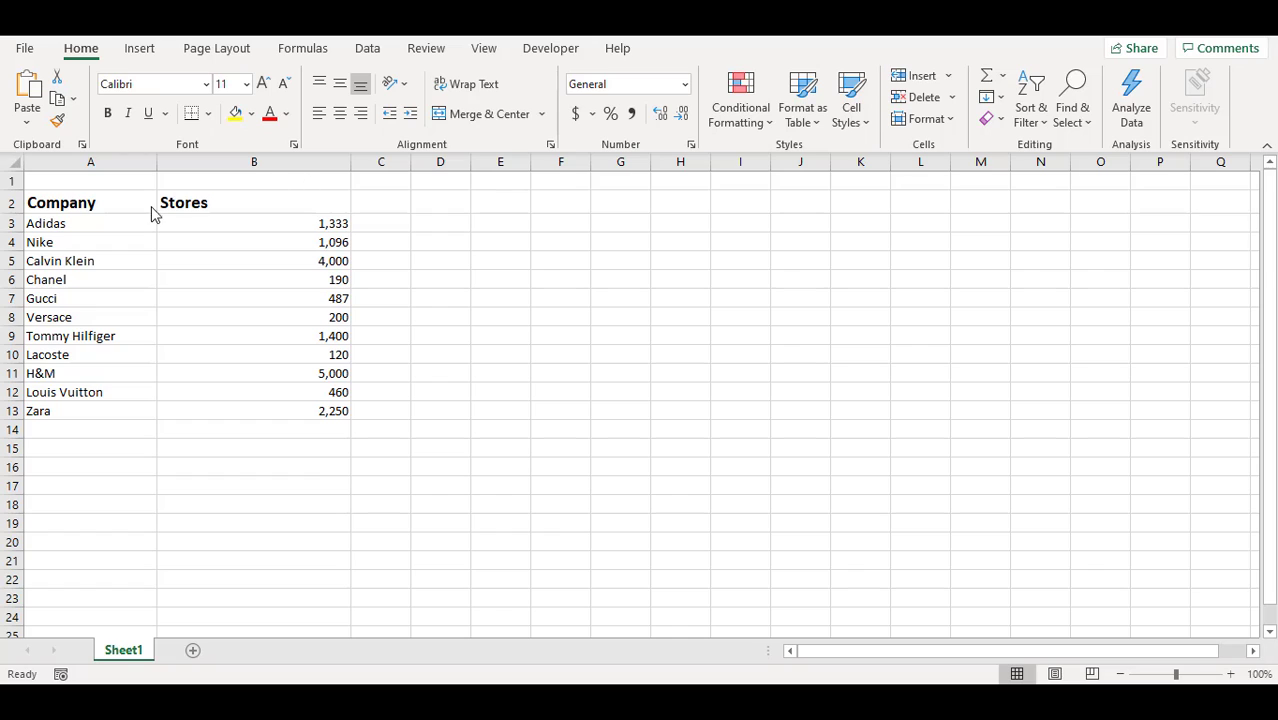
Step: Create a table from the header range A2:B2, leaving the headers option off
click(107, 202)
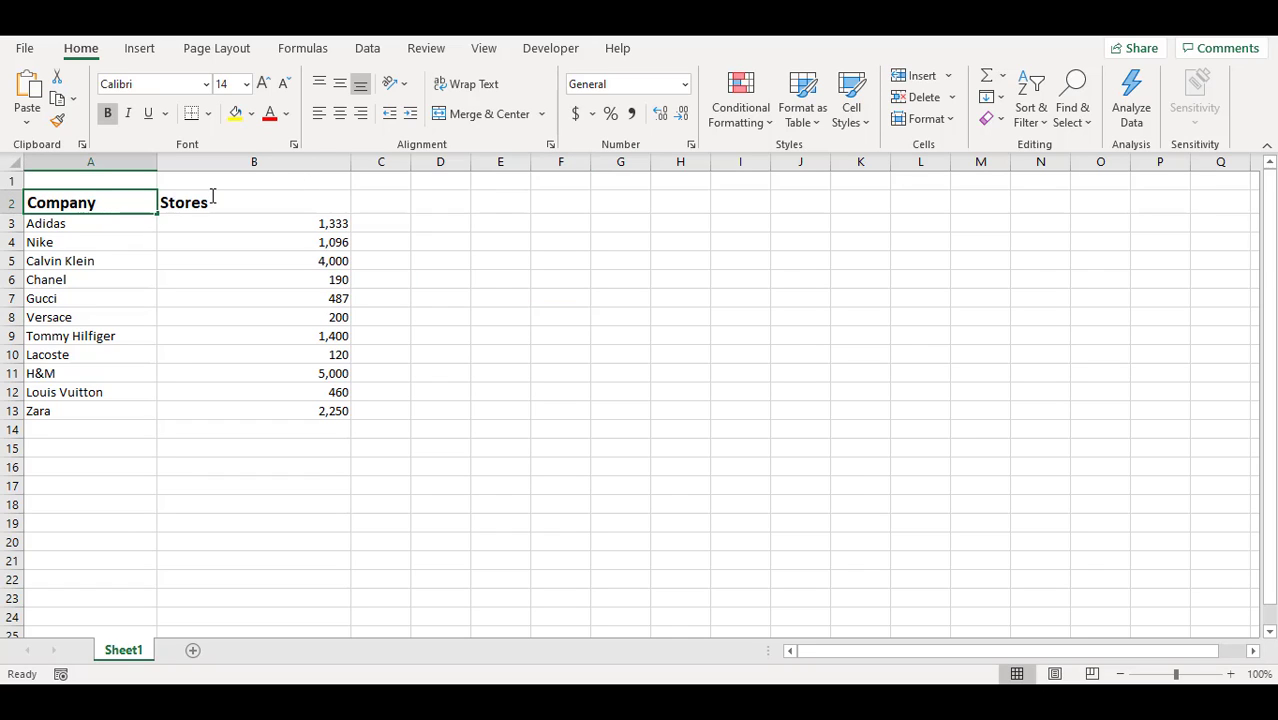
double_click(122, 206)
click(268, 185)
click(122, 207)
drag(127, 205, 171, 202)
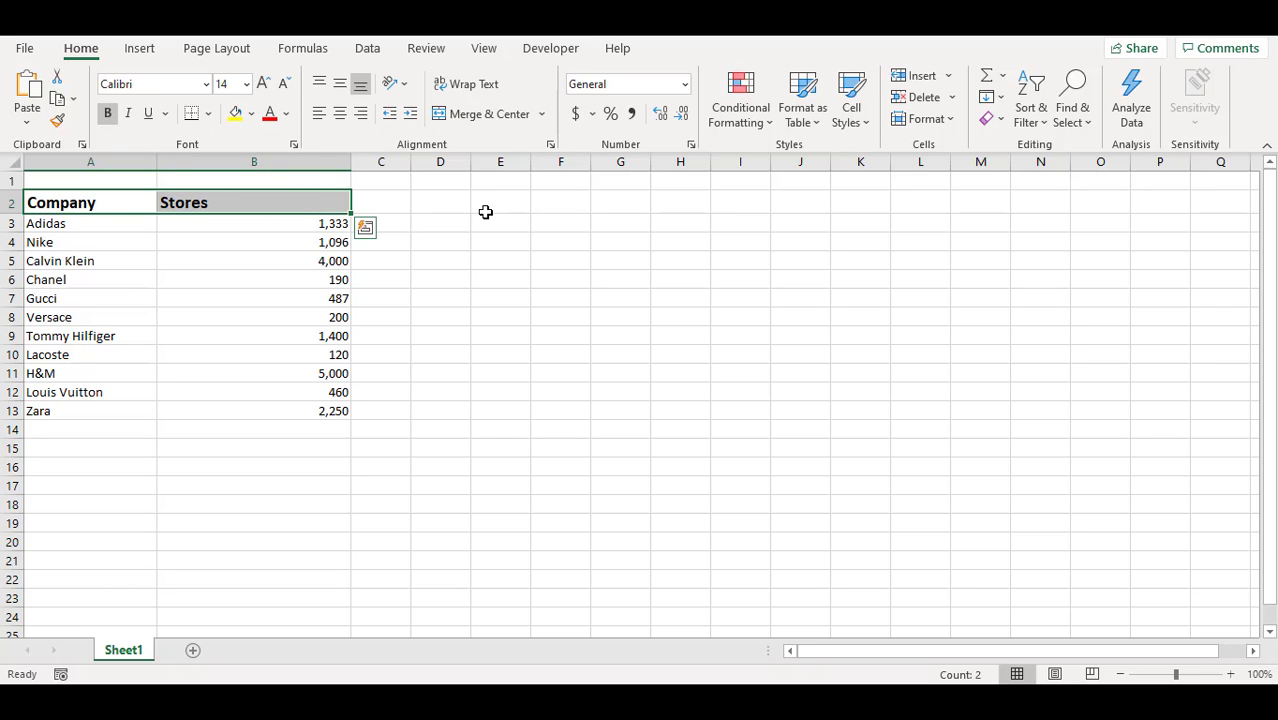
key(ctrl+t)
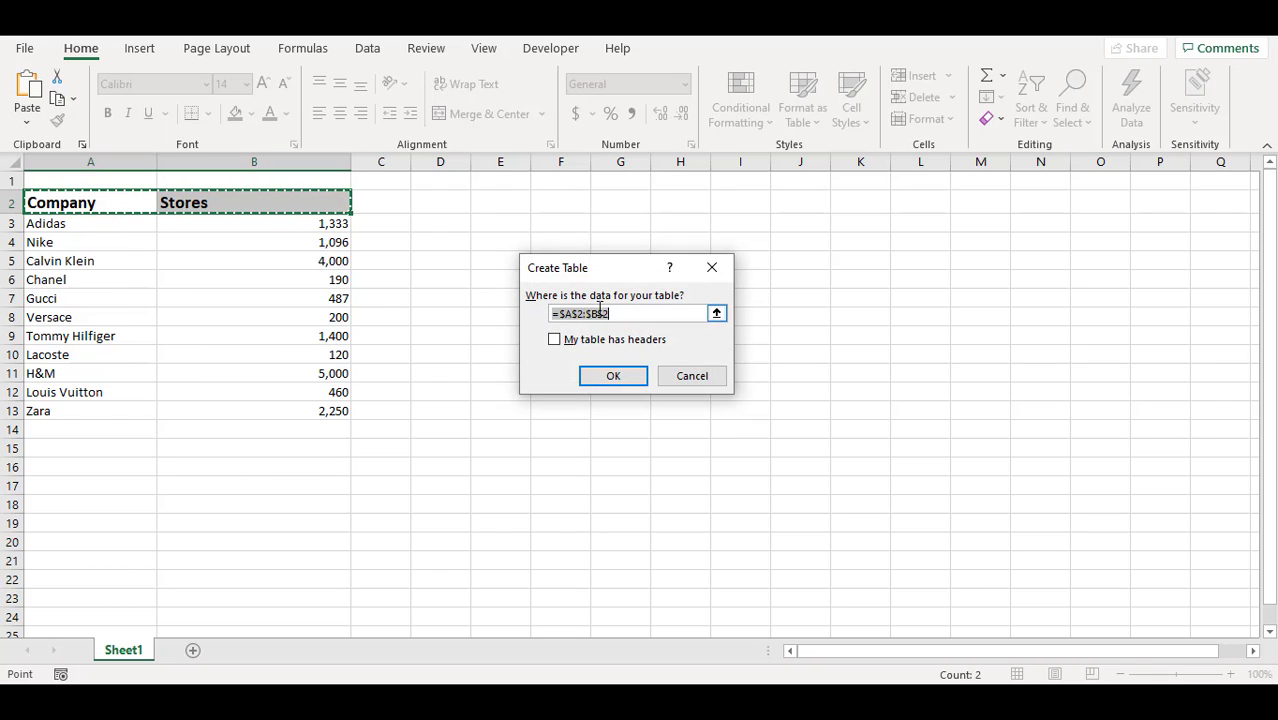
click(612, 376)
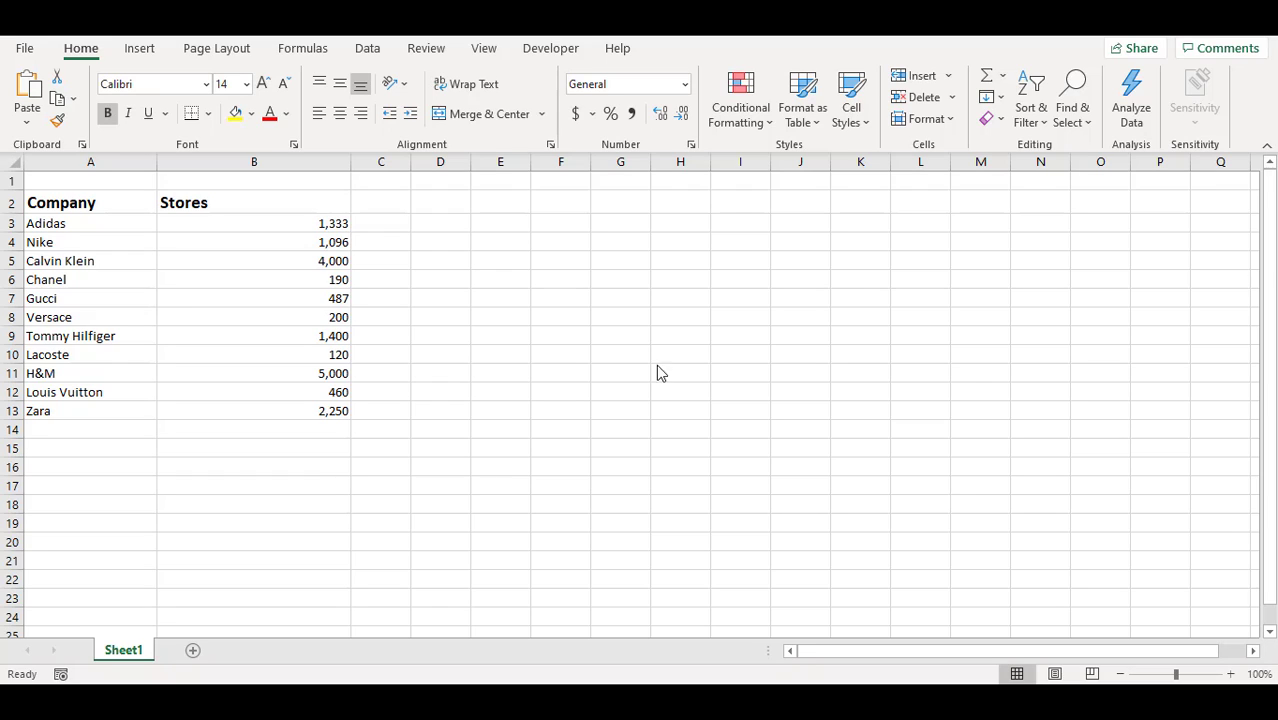
Step: Select the Company column from its header down to the last entry, and do the same for both columns together
click(111, 199)
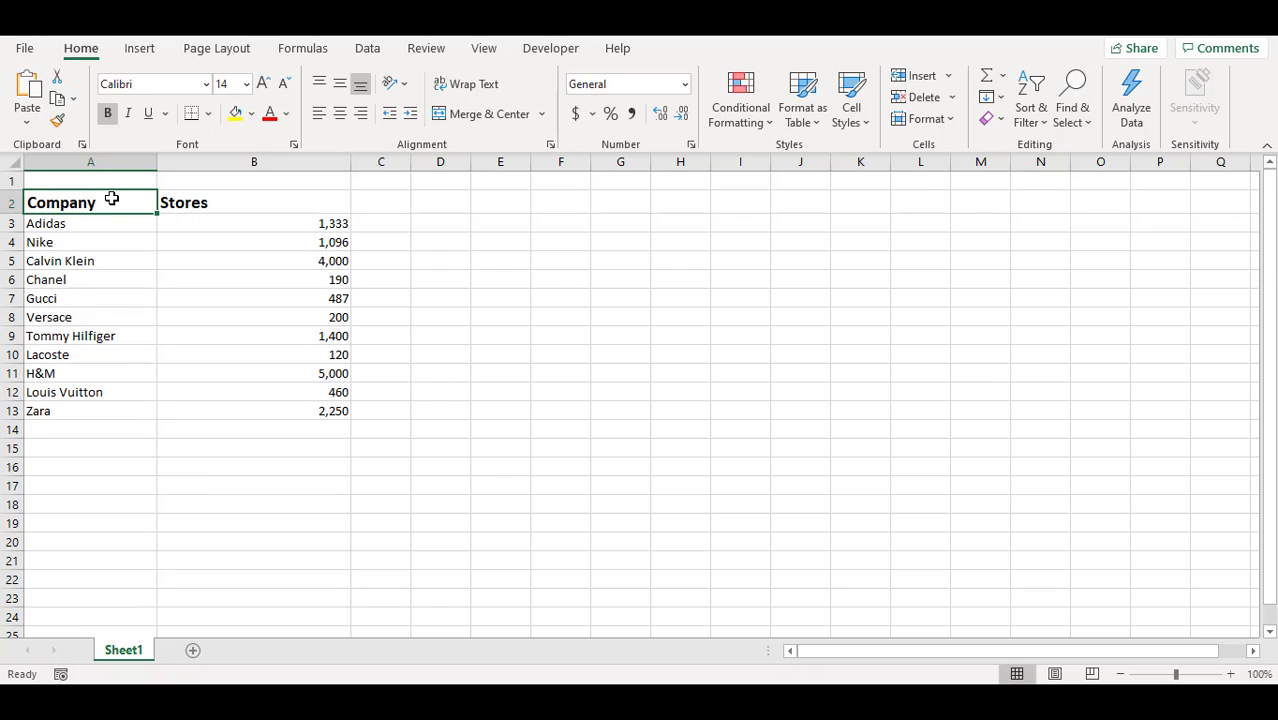
key(ctrl+shift+Down)
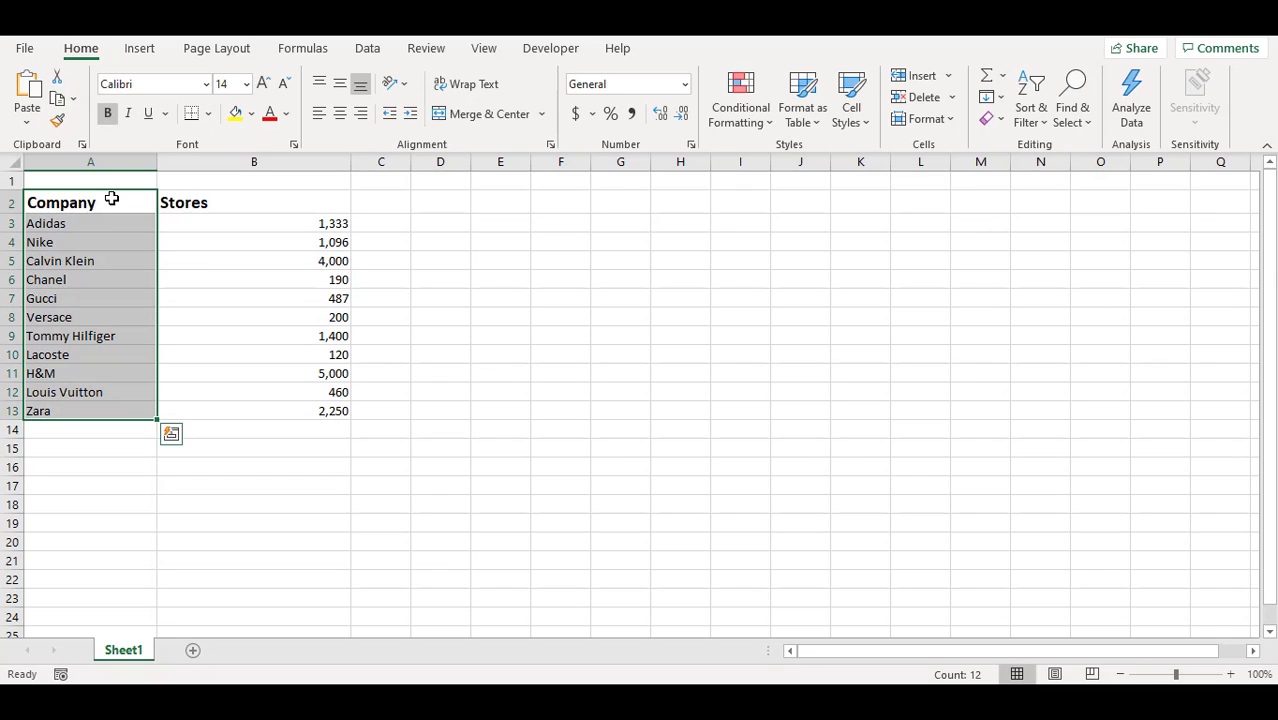
click(111, 199)
drag(111, 199, 184, 199)
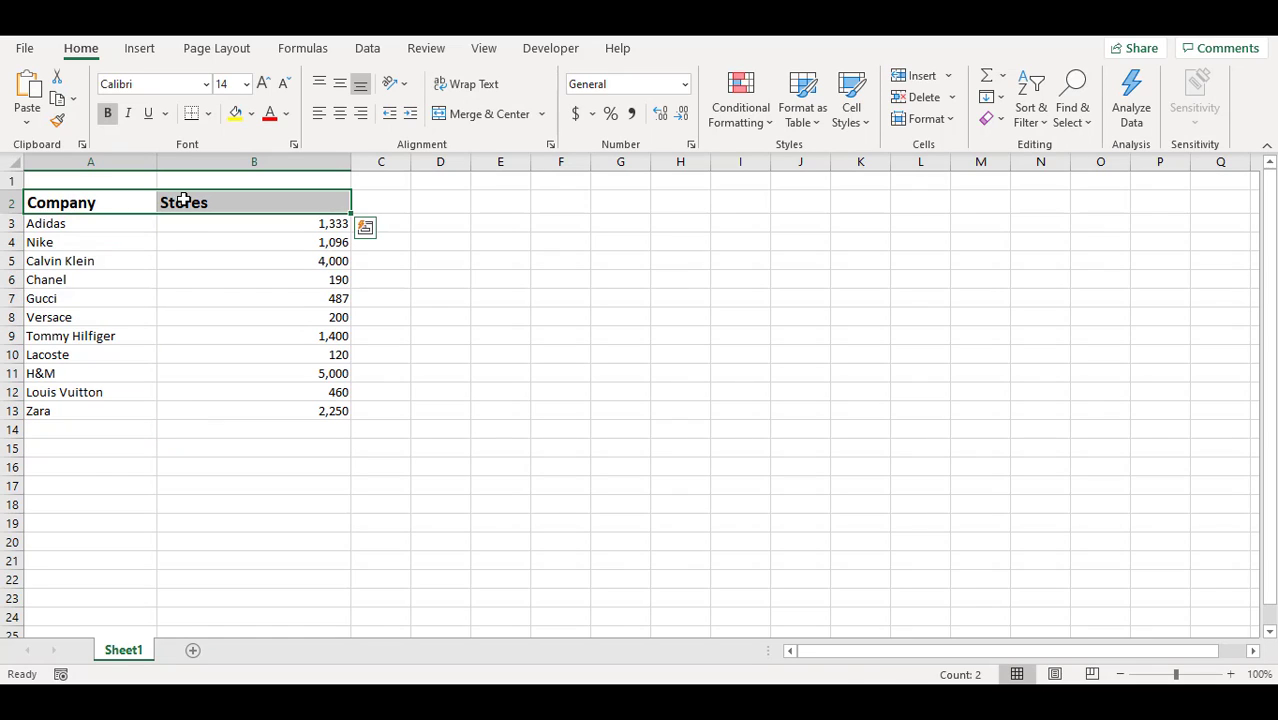
key(ctrl+shift+Down)
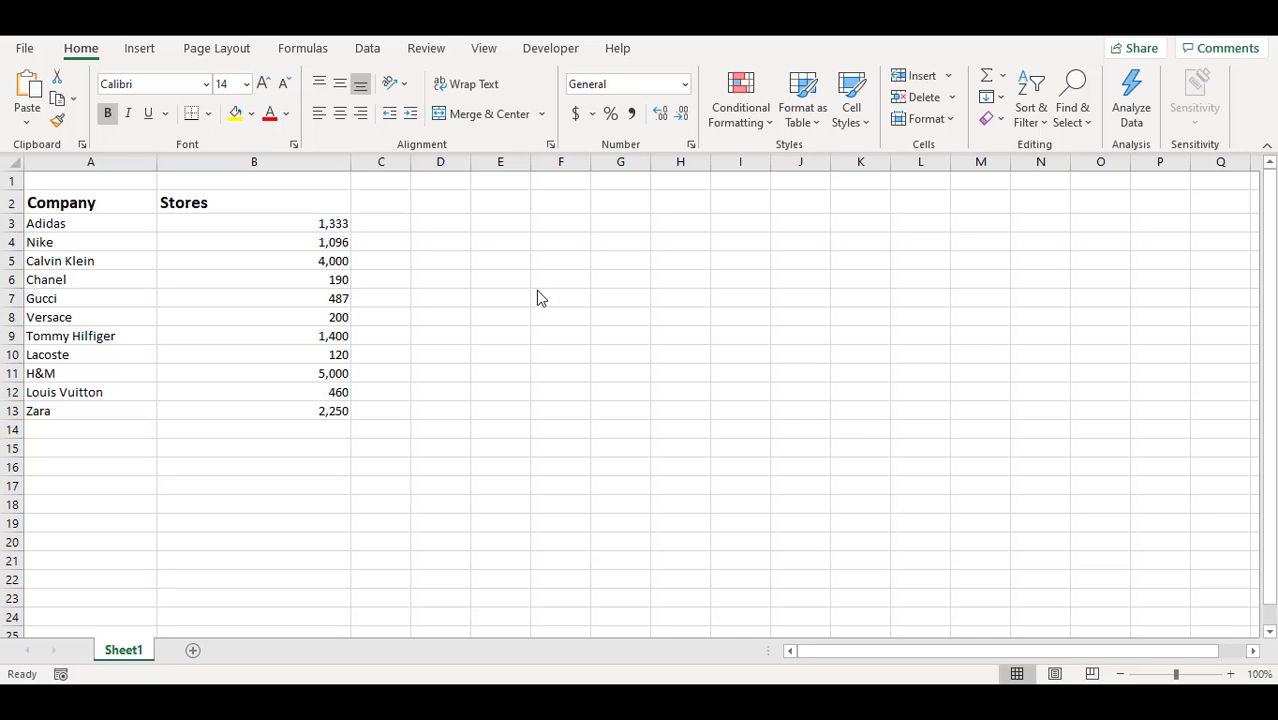
Step: Jump between the Company header and the column's last entry, and from the Stores header to its last value
click(140, 205)
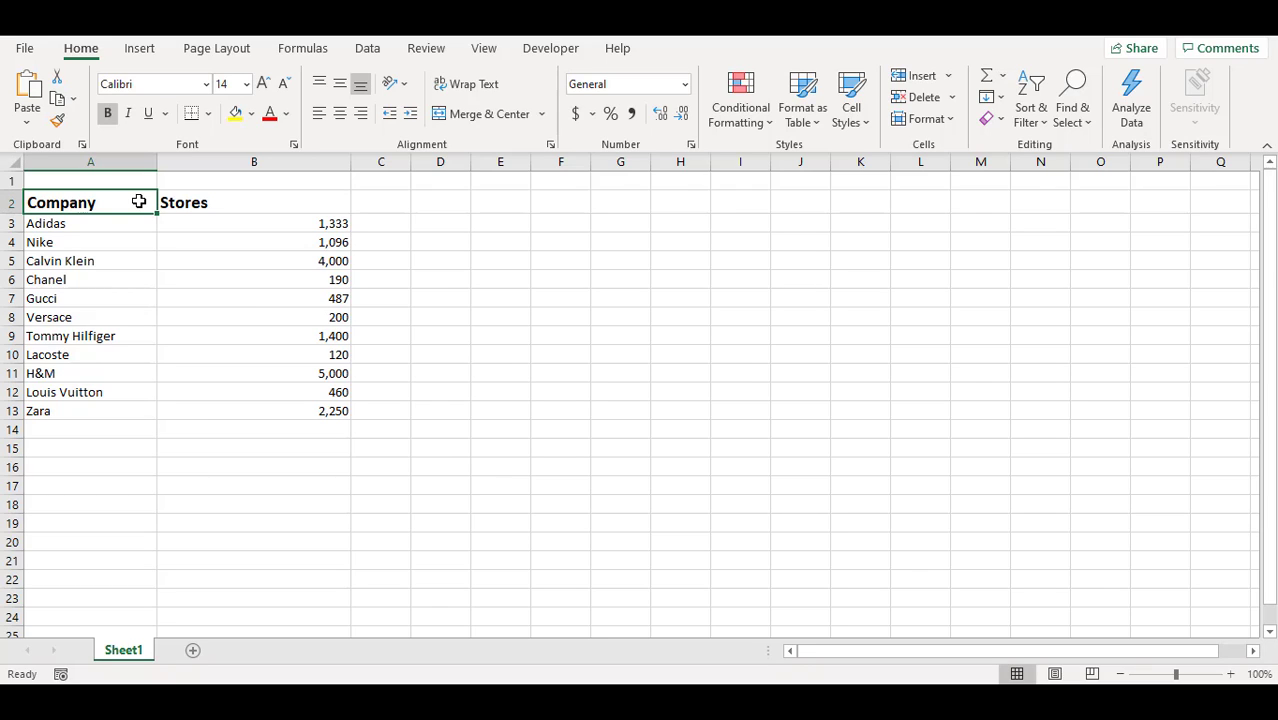
key(ctrl+Down)
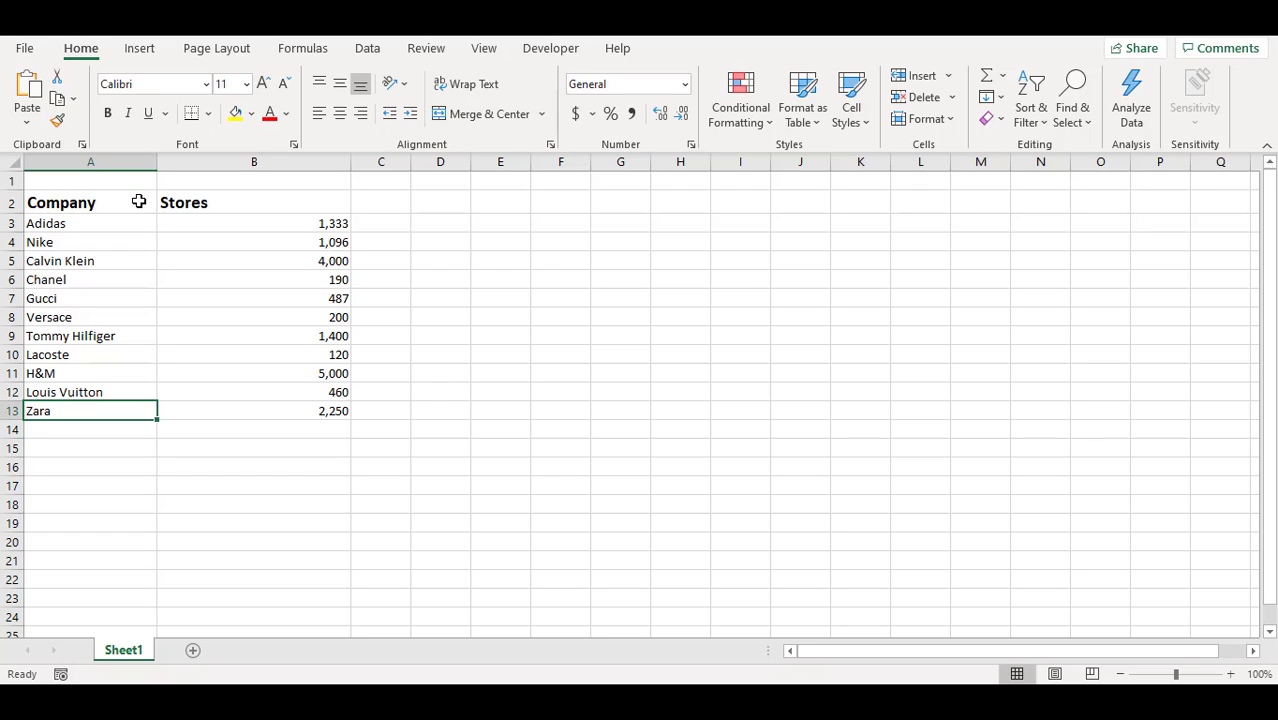
key(ctrl+Up)
key(ctrl+Down)
click(173, 205)
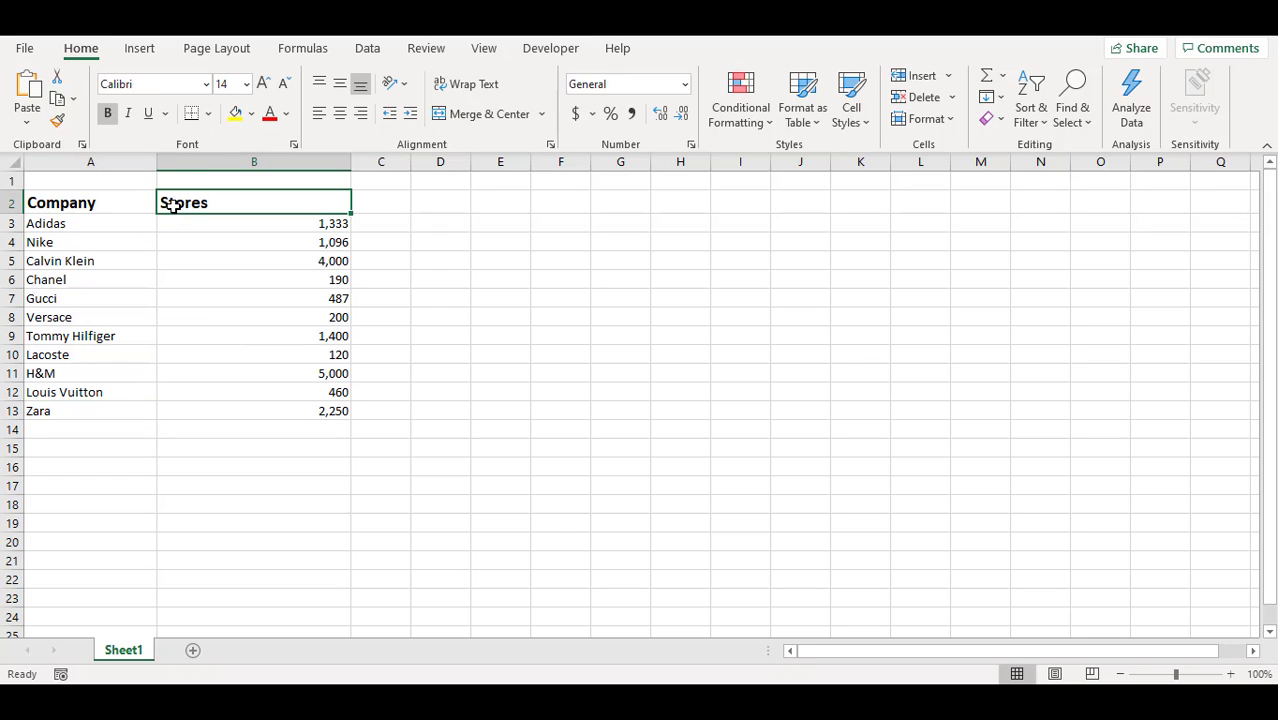
key(ctrl+Down)
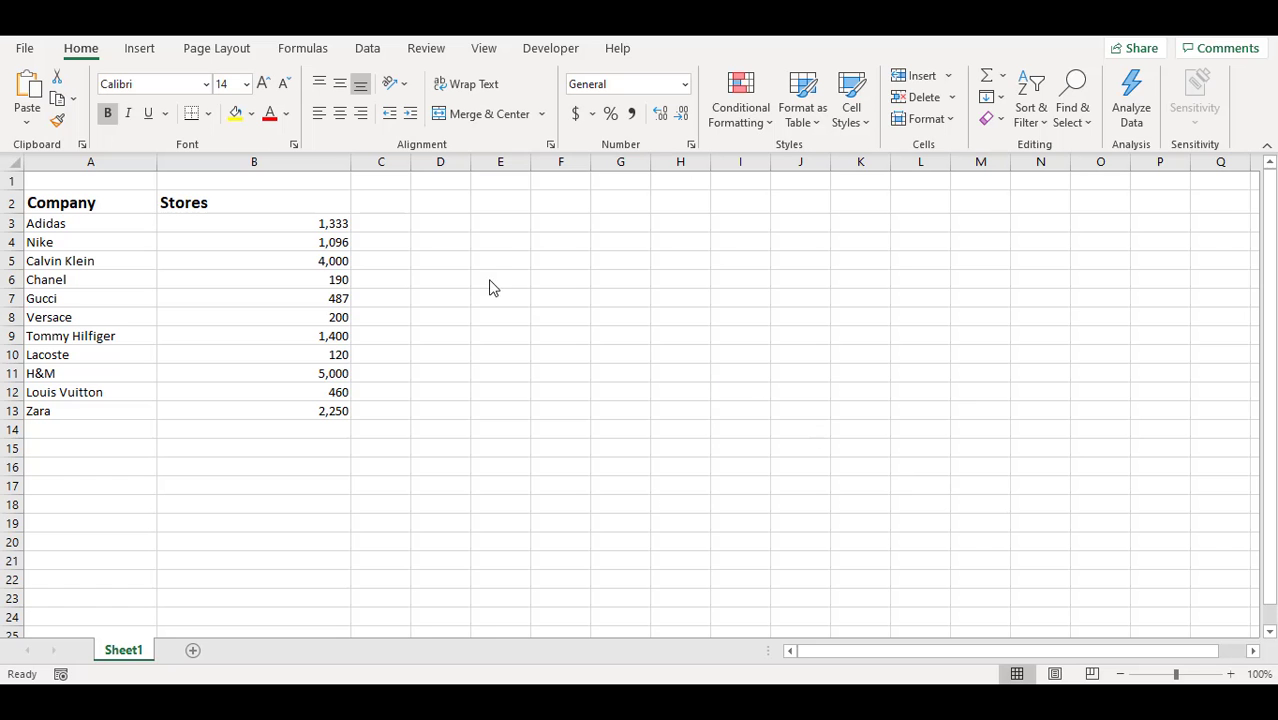
Step: Select the entire data range of companies and stores starting from the Company header
click(109, 197)
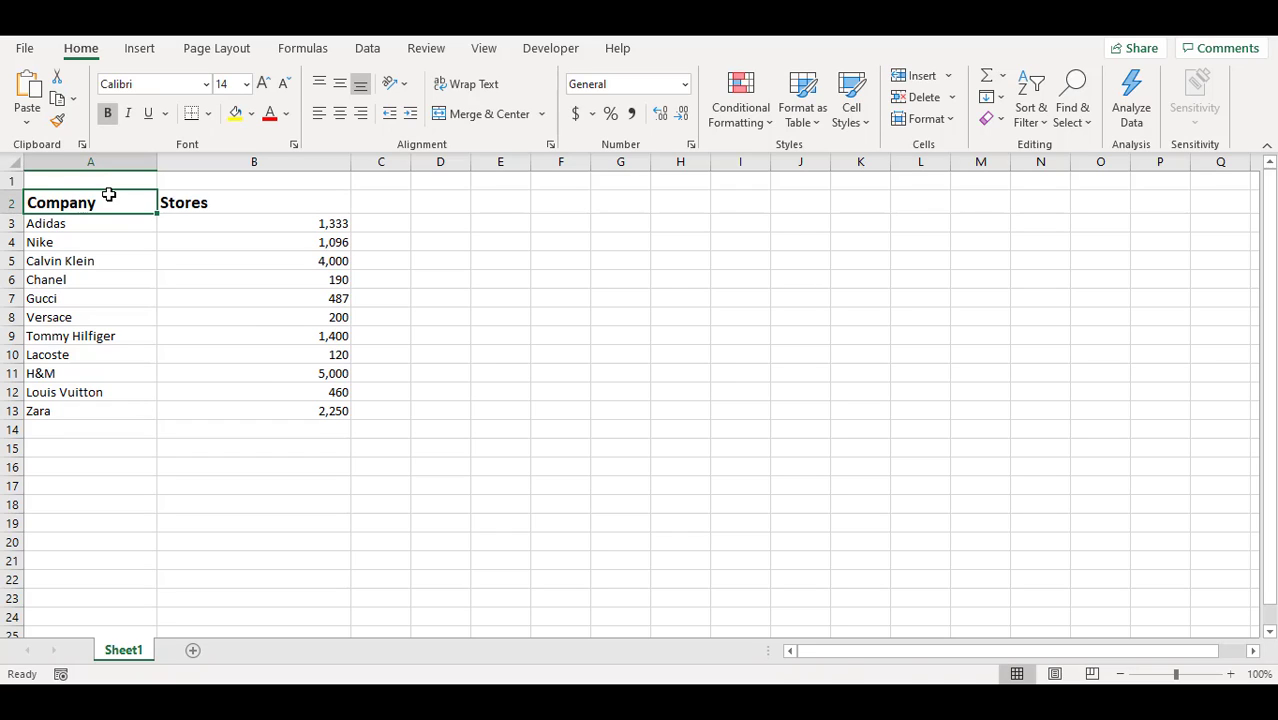
key(ctrl+a)
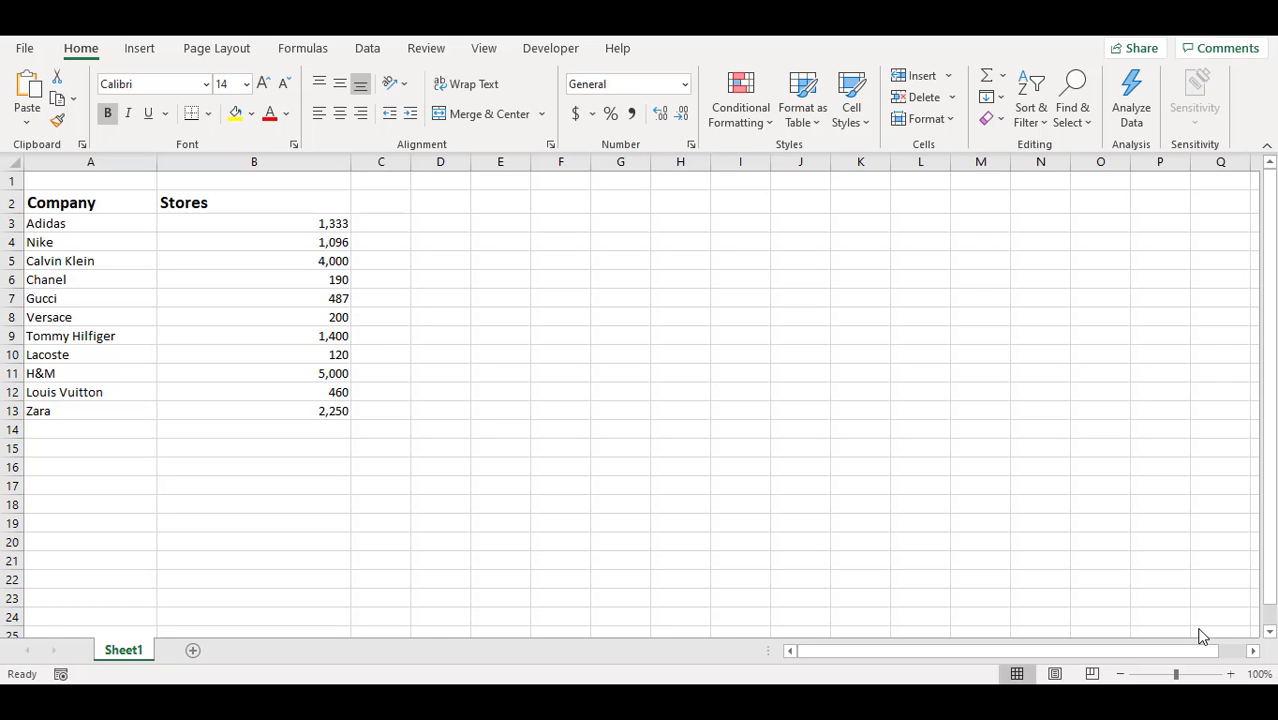
Step: Insert a column chart of the Stores data in B2:B13 and shift its plot area upward within the chart
click(250, 208)
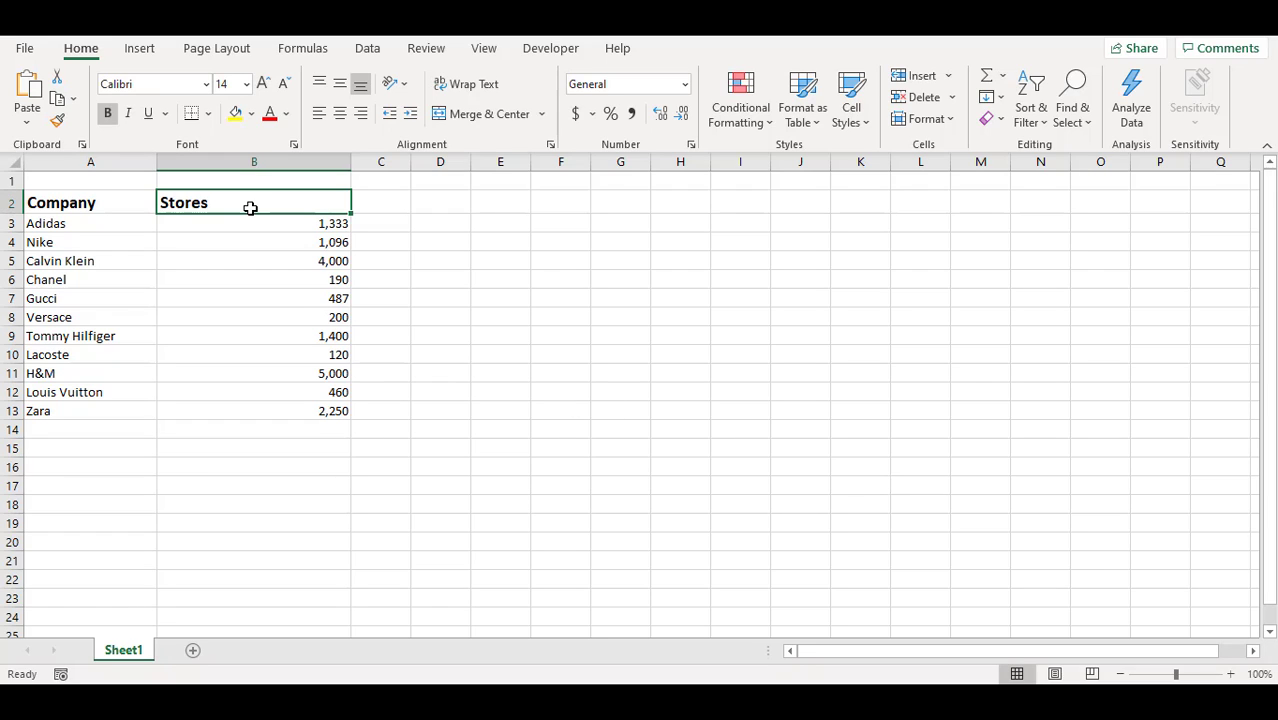
key(ctrl+shift+Down)
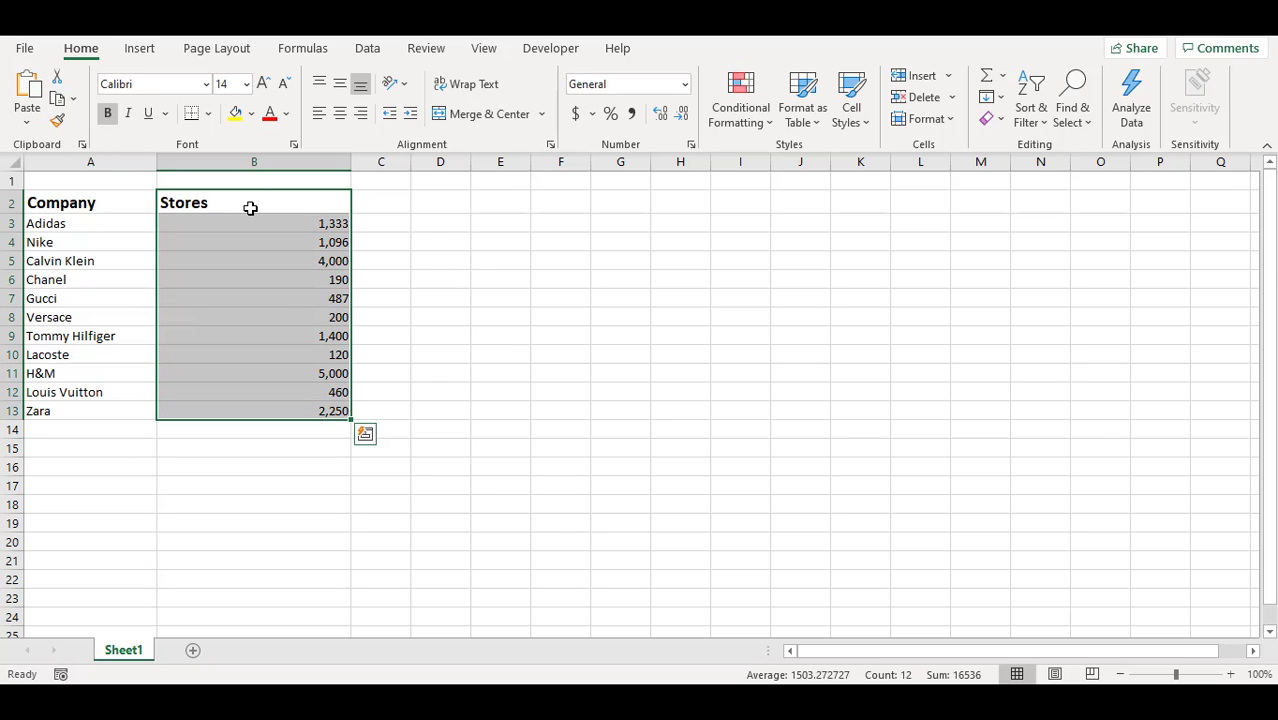
key(alt+F1)
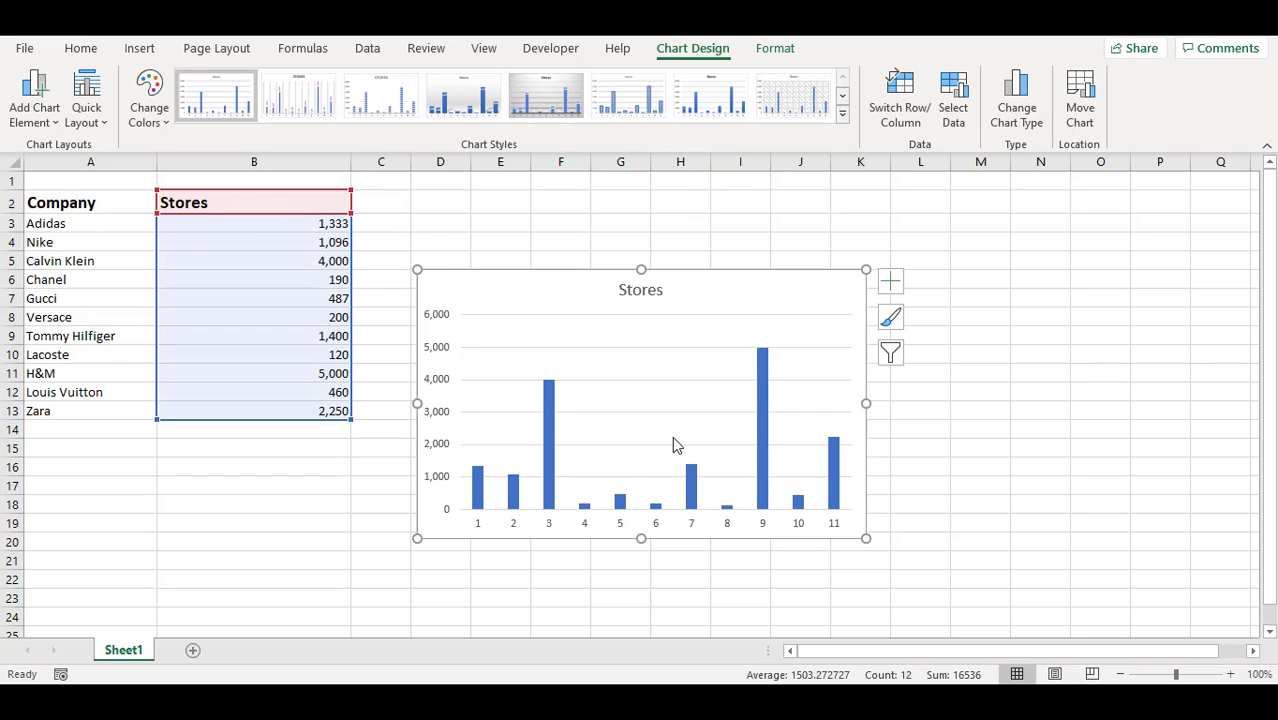
drag(522, 400, 545, 331)
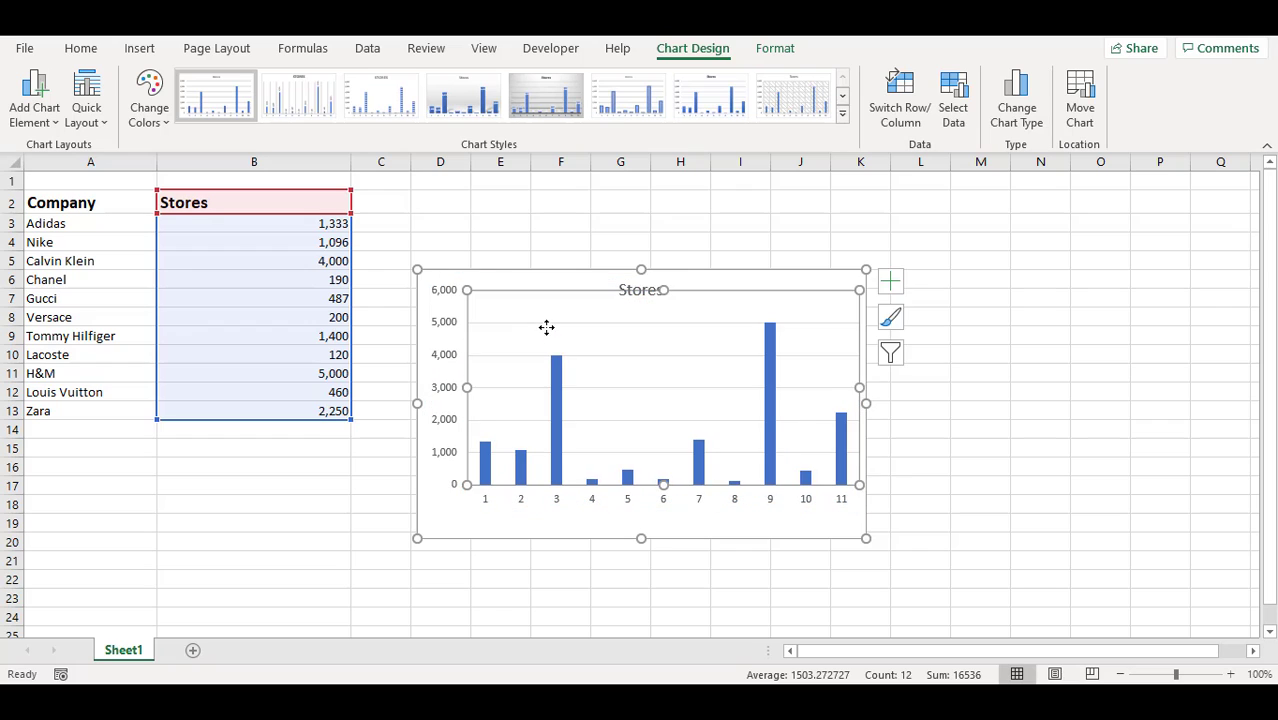
click(679, 243)
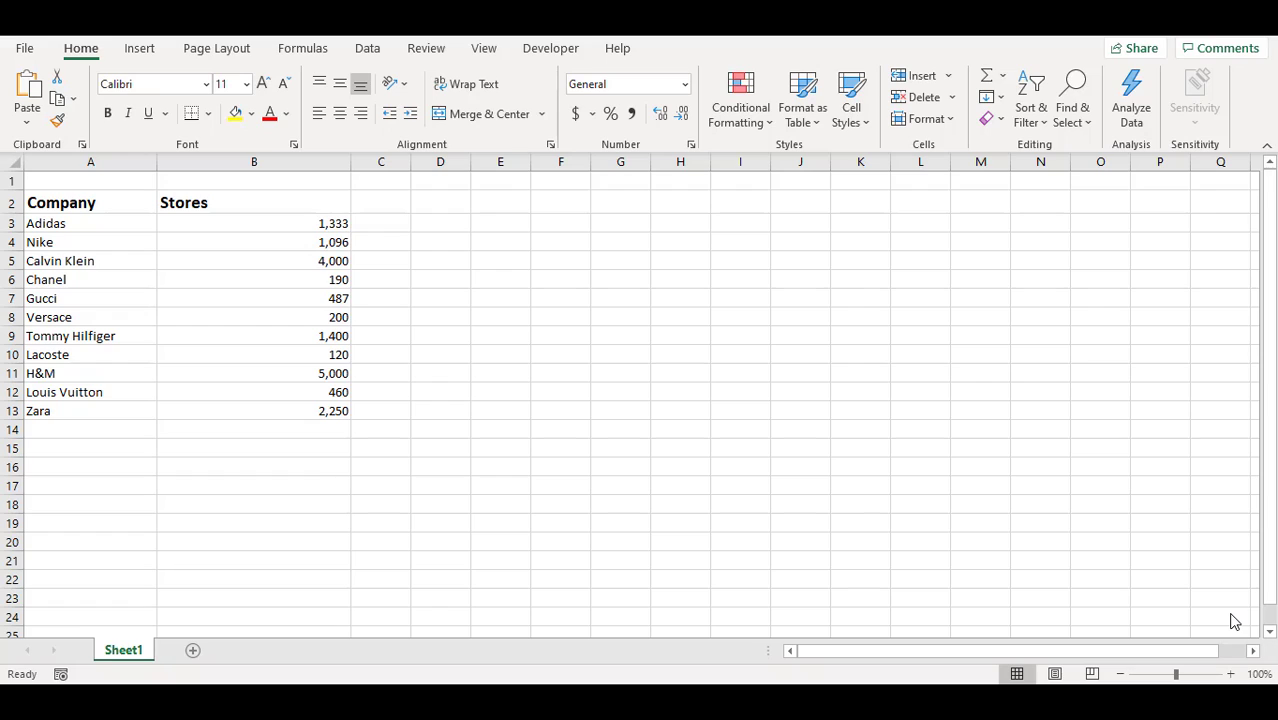
Step: Select the entire row 9 containing Tommy Hilfiger
click(95, 338)
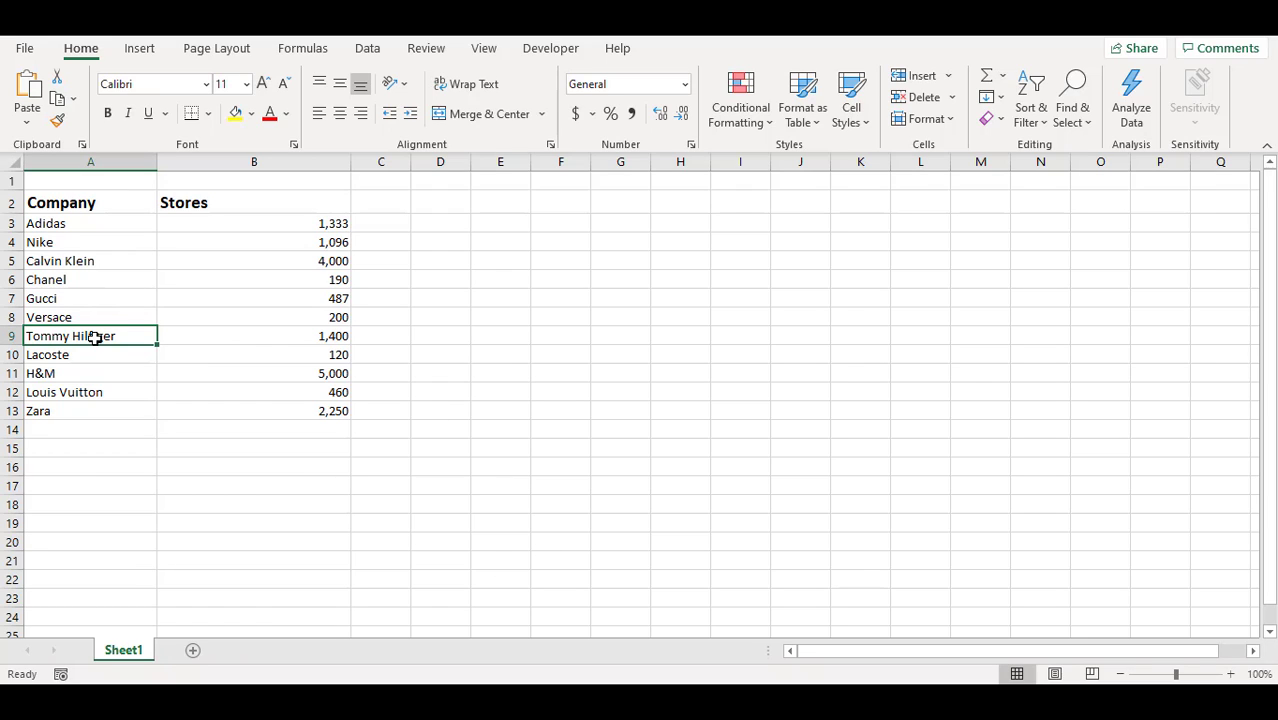
key(shift+space)
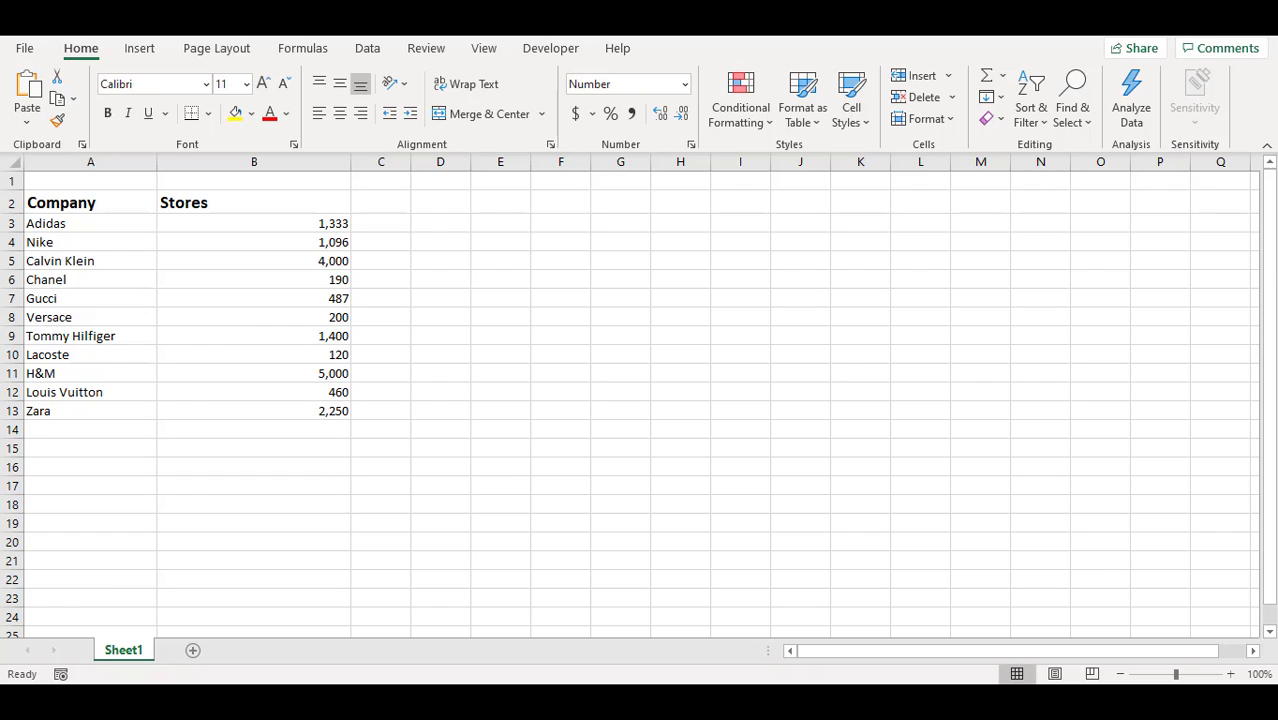
Step: Select the entire column B starting from Chanel's Stores value in B6
click(275, 280)
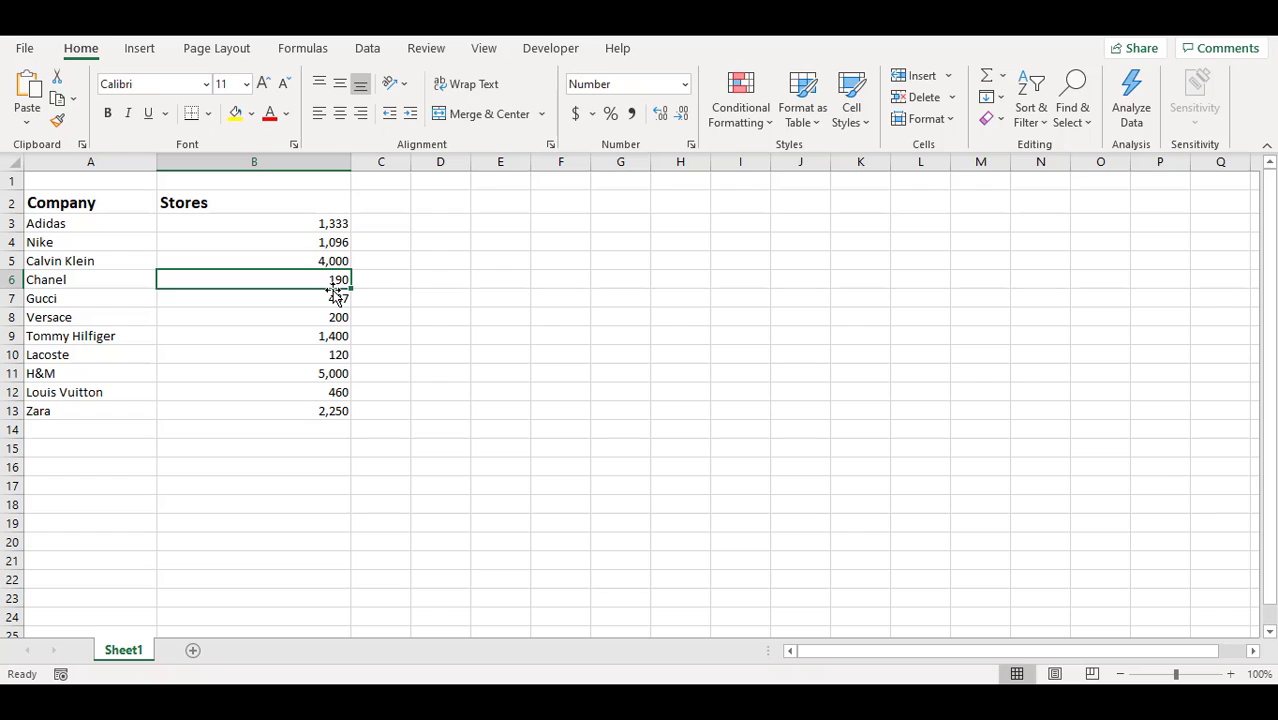
key(ctrl+space)
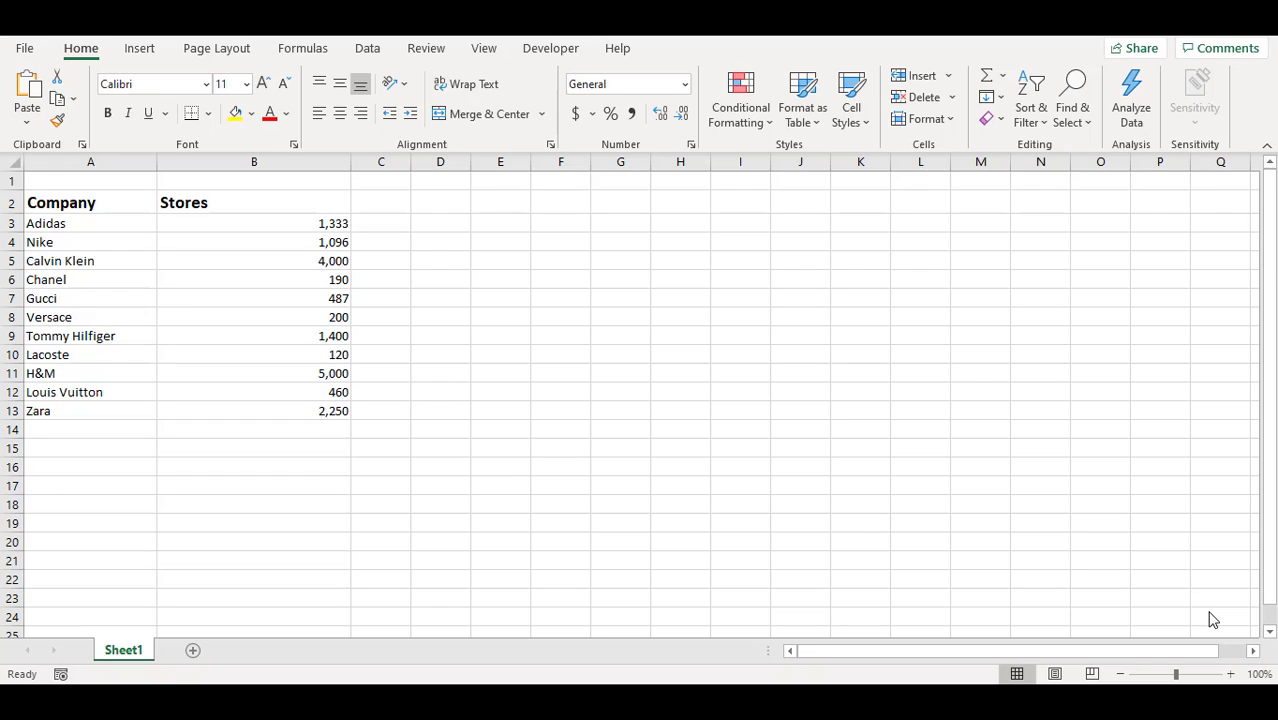
Step: Insert an entire new column before the Company column, starting from the Adidas cell A3
click(64, 226)
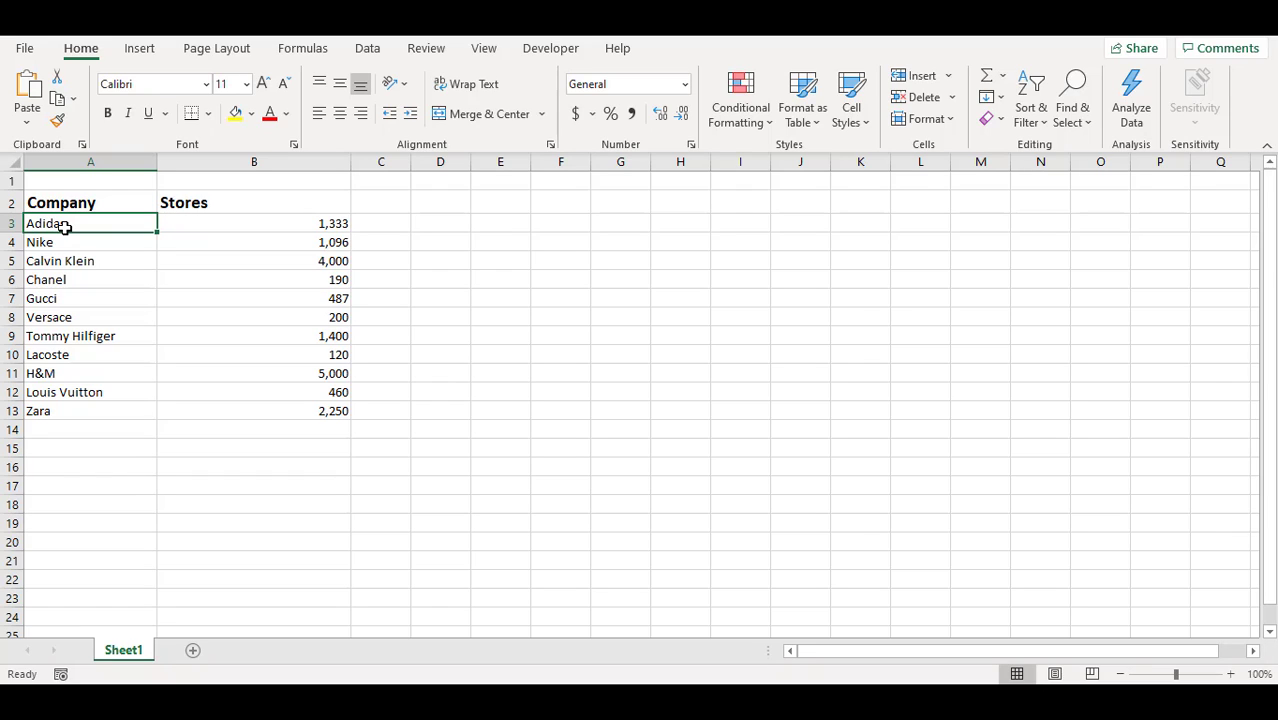
key(ctrl+shift+plus)
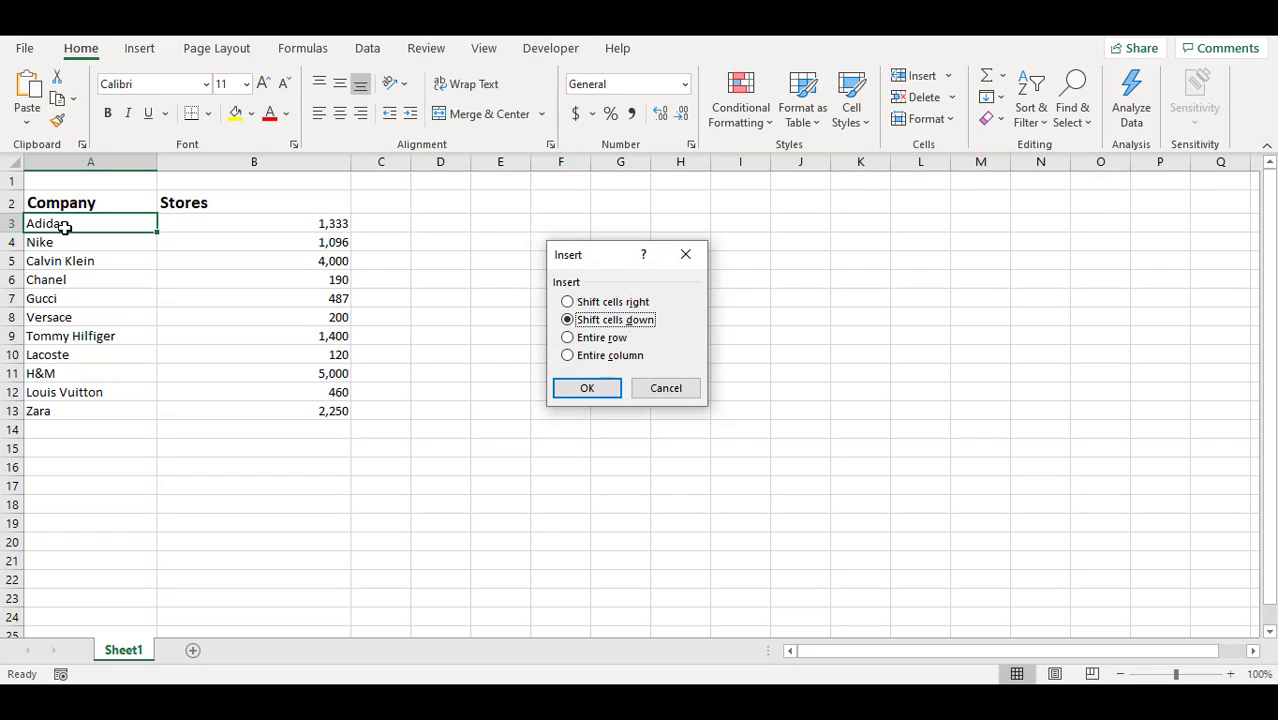
click(599, 341)
click(601, 358)
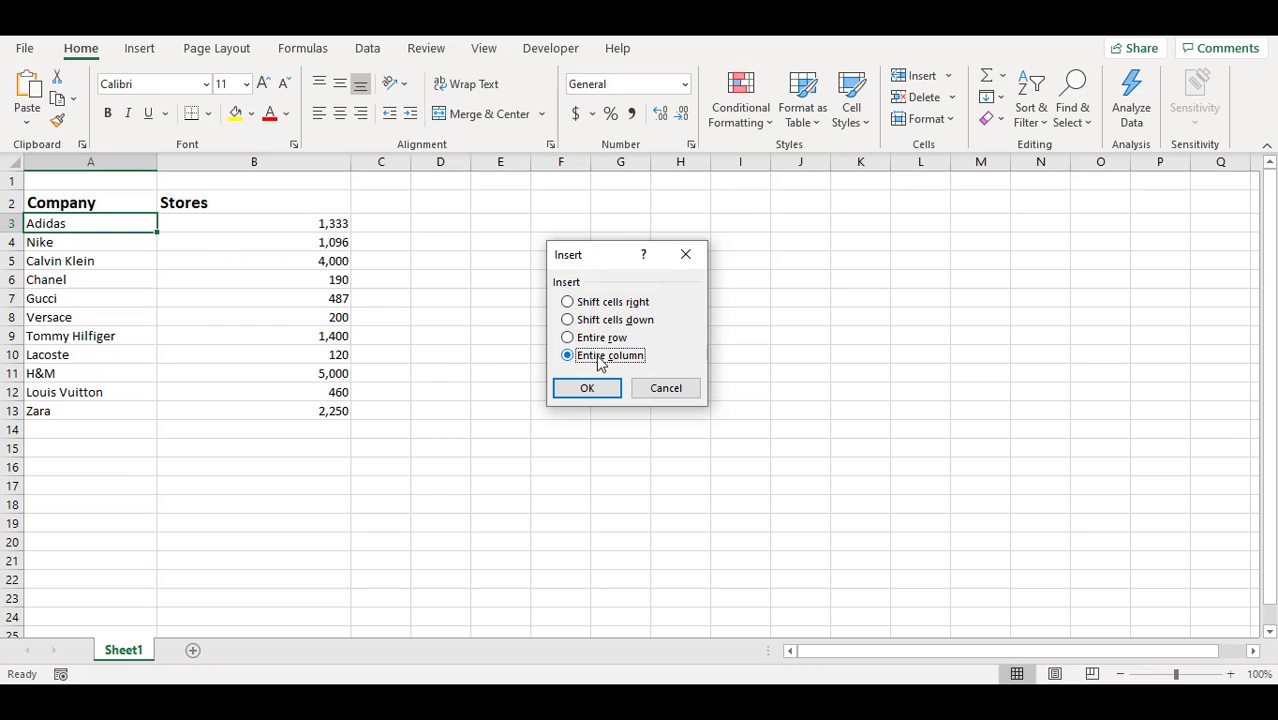
click(594, 390)
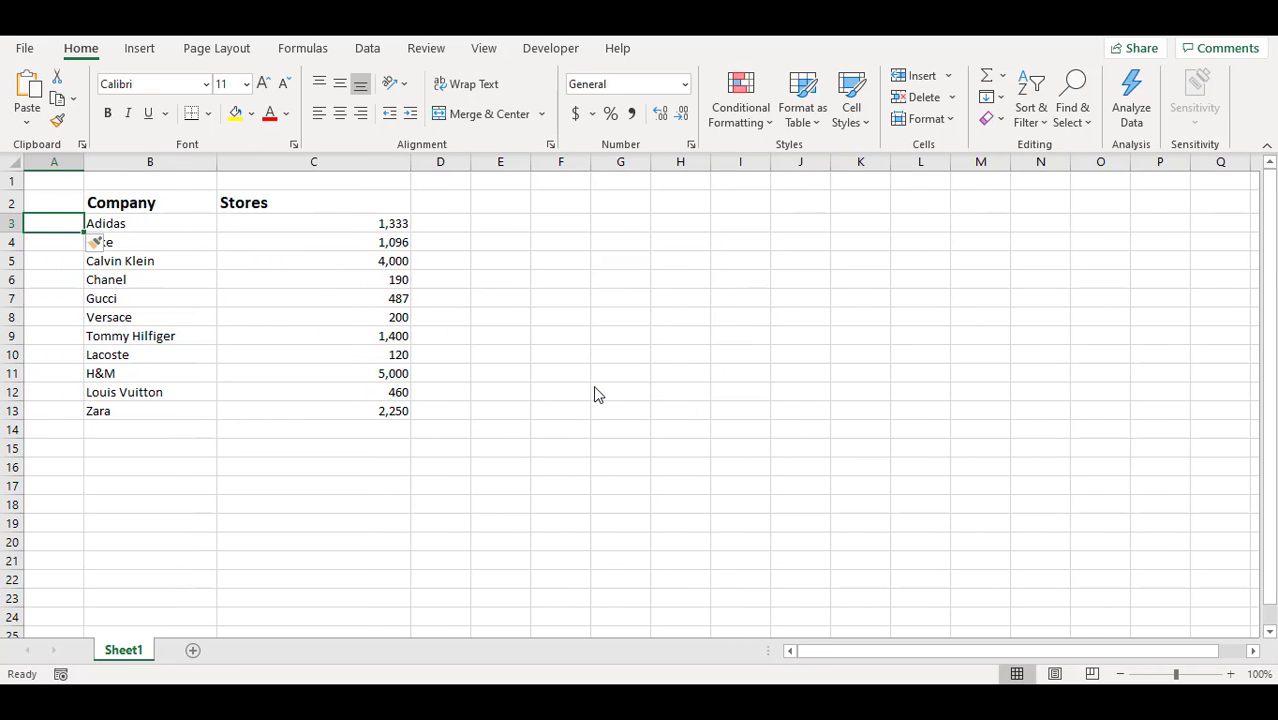